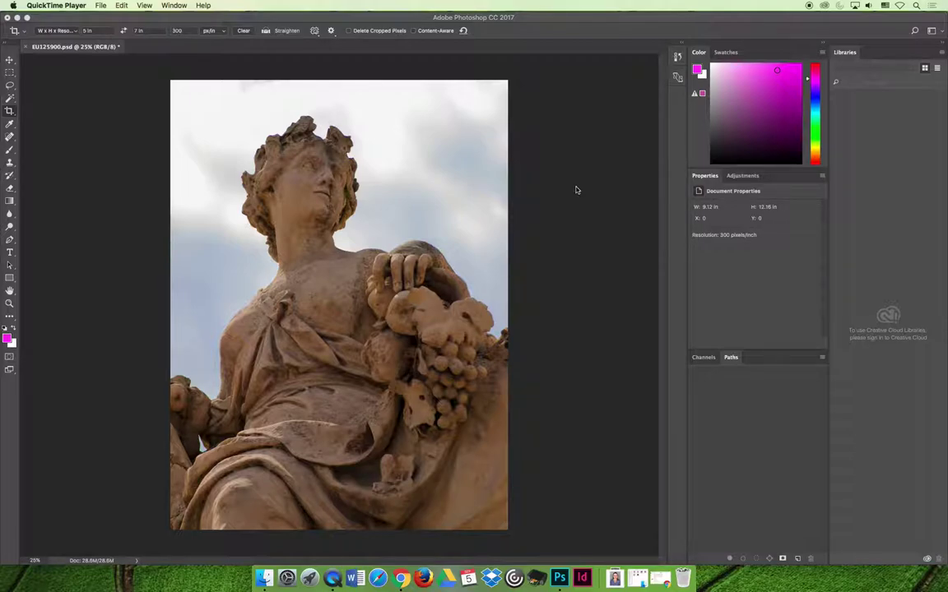
On the statue photo, set the Crop tool preset to W x H x Resolution (5 × 7 in, 300 px/in).
left_click(115, 119)
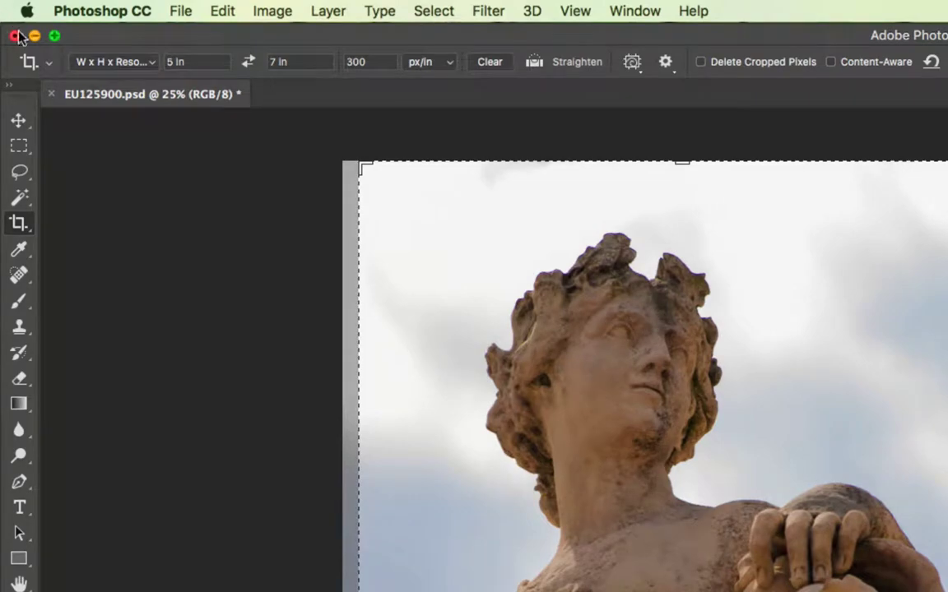
left_click(105, 62)
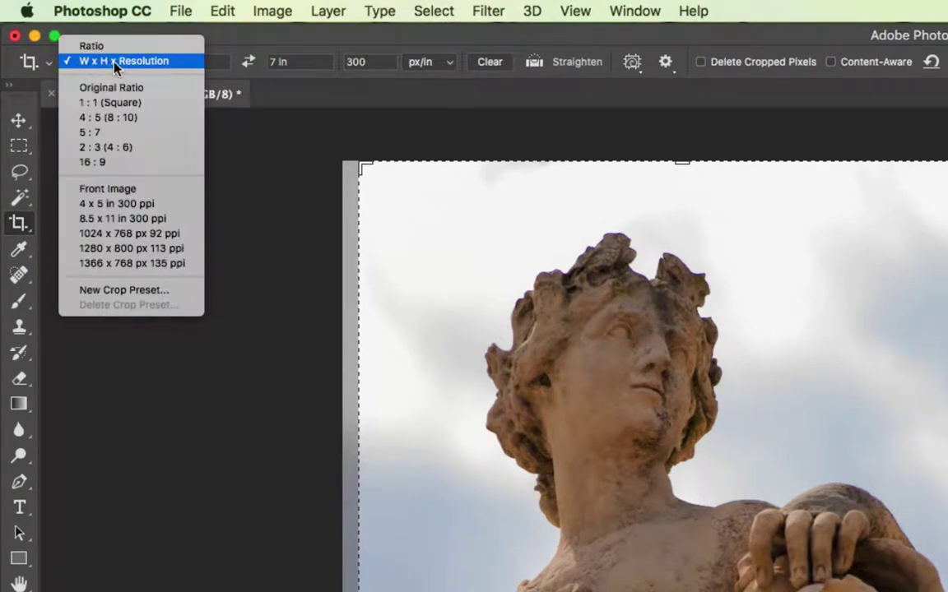
left_click(173, 62)
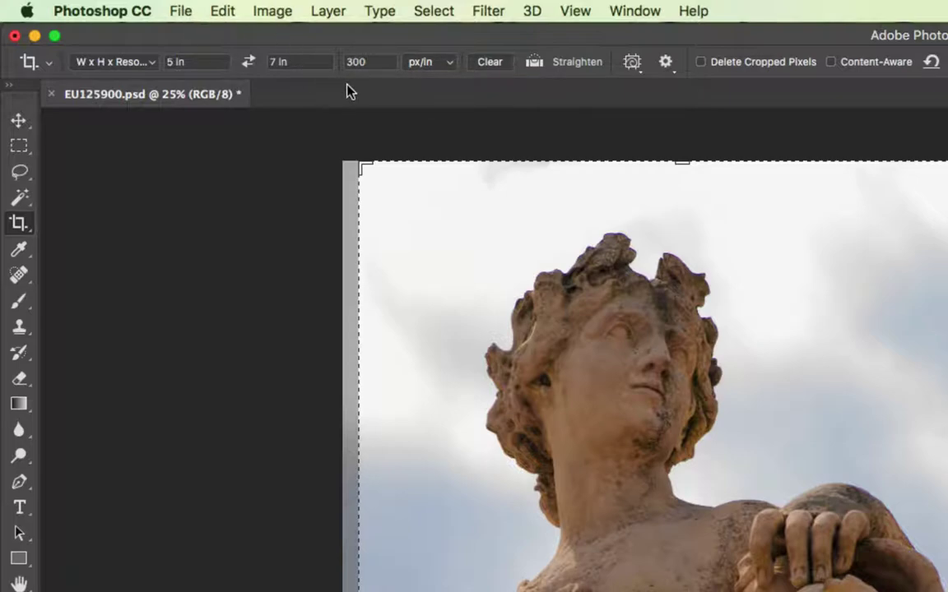
Clear the crop width and height values and set the crop resolution to 72 px/in.
left_click(268, 62)
key("BackSpace")
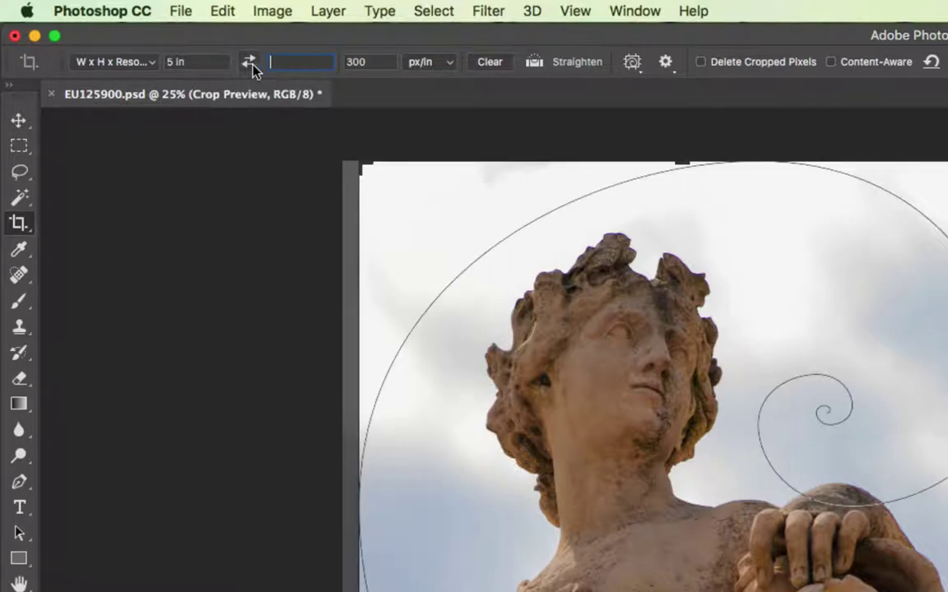
key("shift+Tab")
key("BackSpace")
key("Tab")
key("Tab")
key("BackSpace")
type("72")
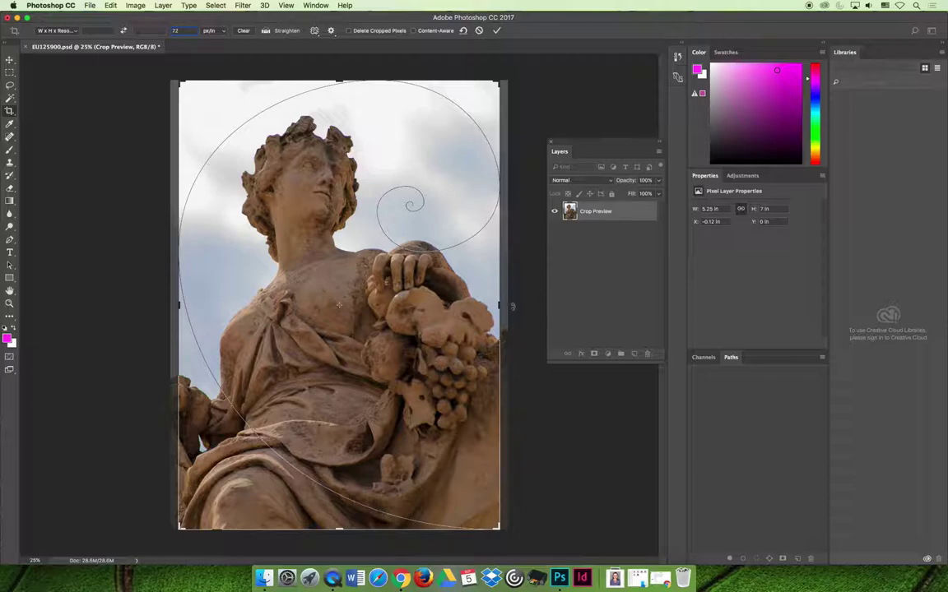
Stretch the crop box to the photo's left and right edges and apply the crop.
left_click_drag(510, 306, 504, 307)
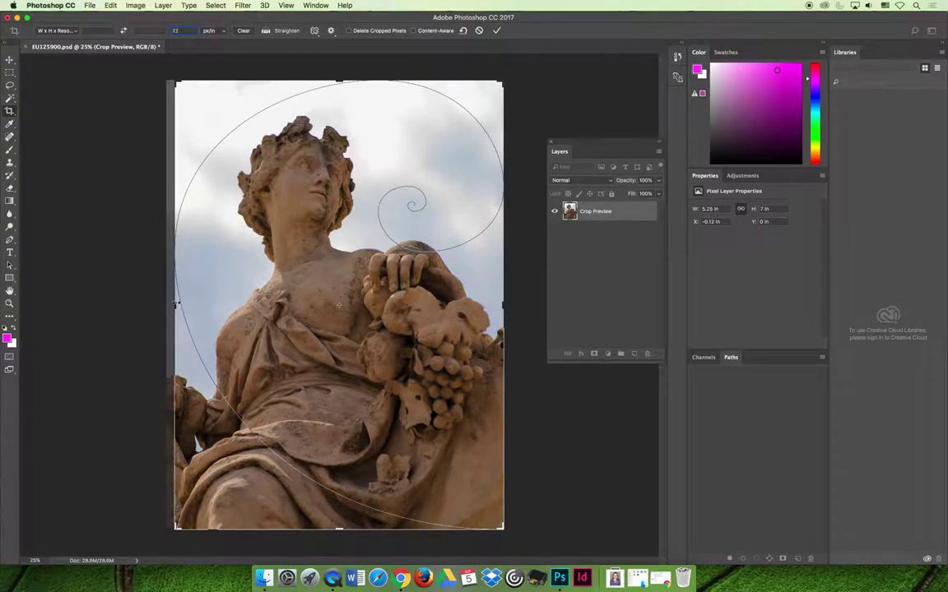
mouse_move(176, 304)
left_mouse_down()
mouse_move(164, 299)
mouse_move(173, 303)
left_mouse_up()
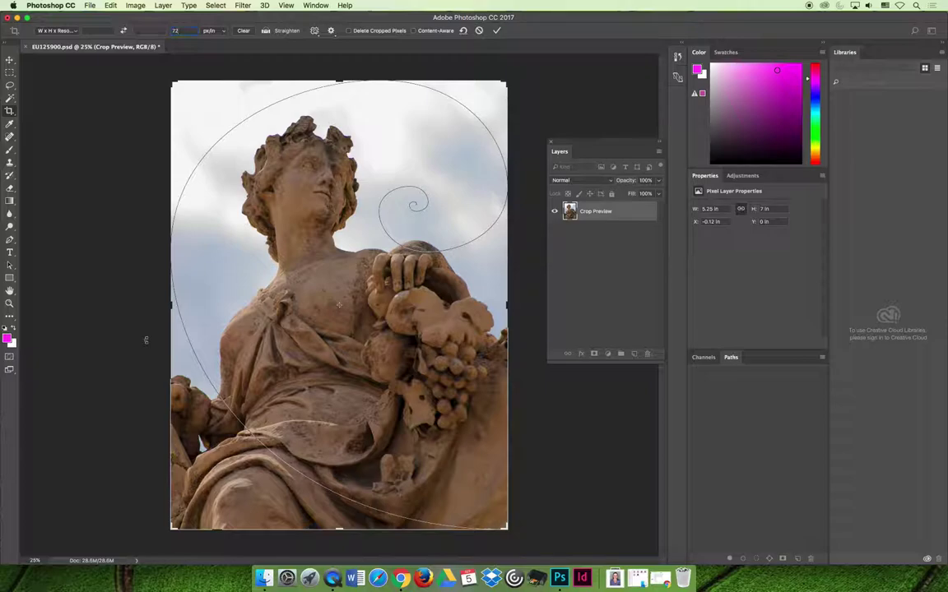
left_click(496, 31)
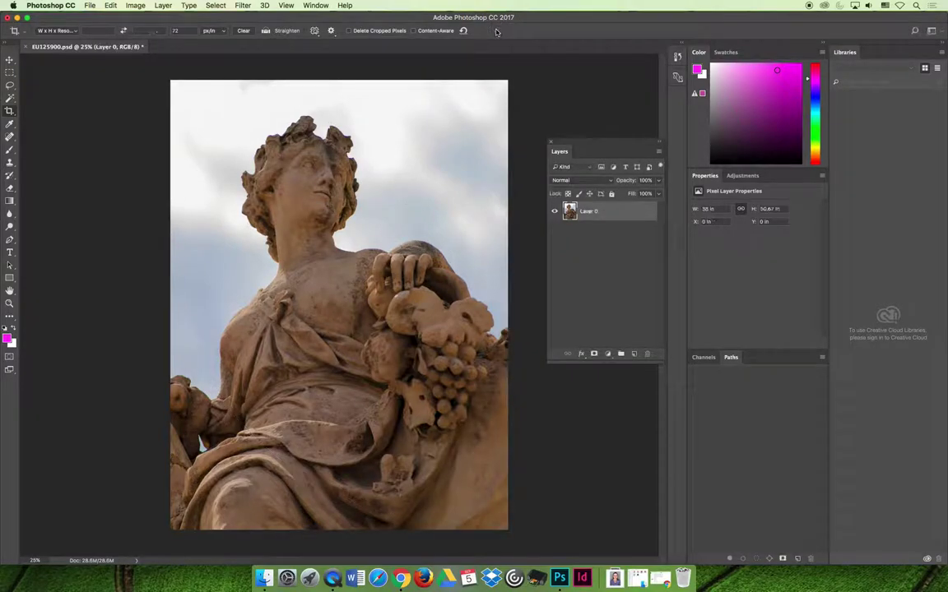
Check the 38 × 50.67 in photo's Image Size values with Resample turned off.
left_click(135, 6)
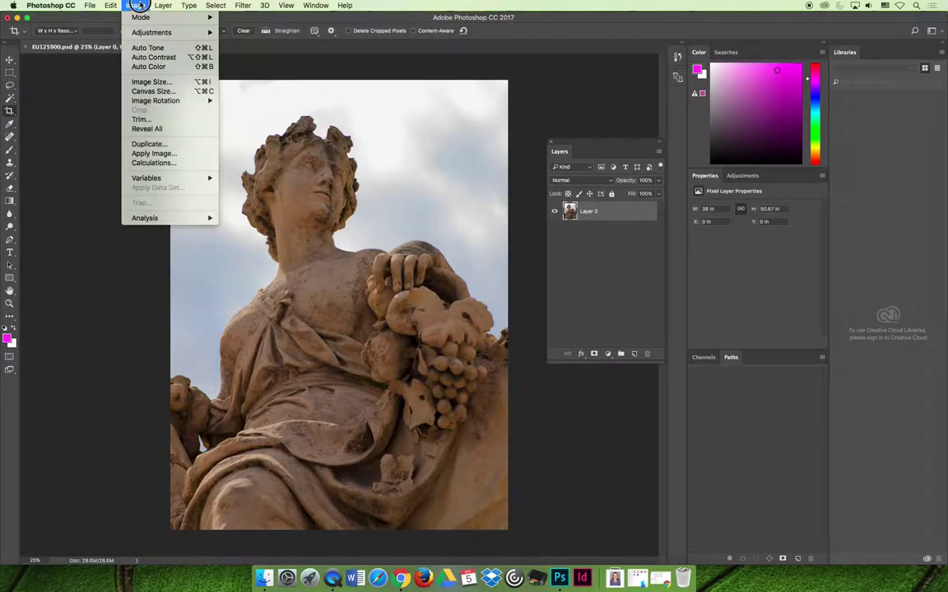
left_click(153, 83)
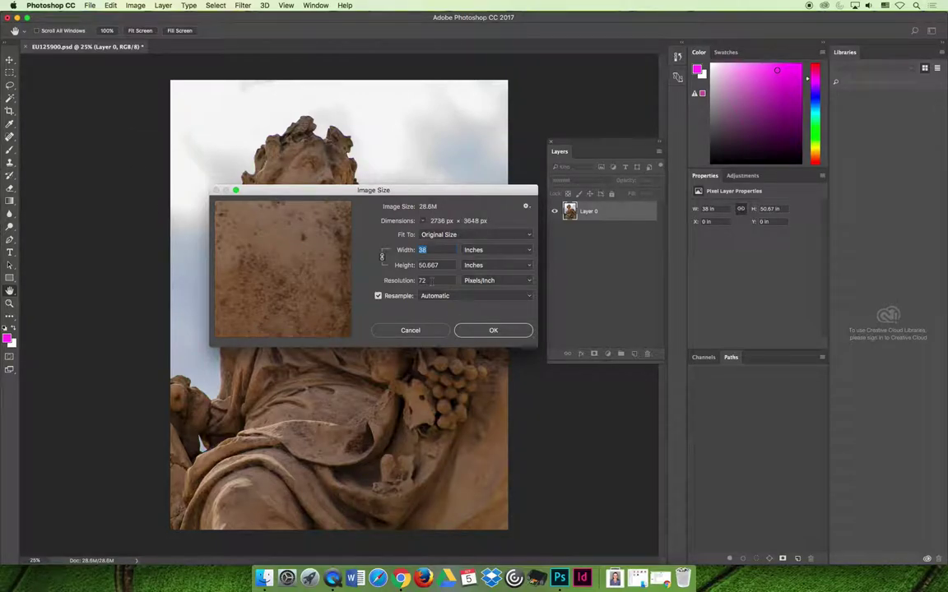
key("Tab")
key("Tab")
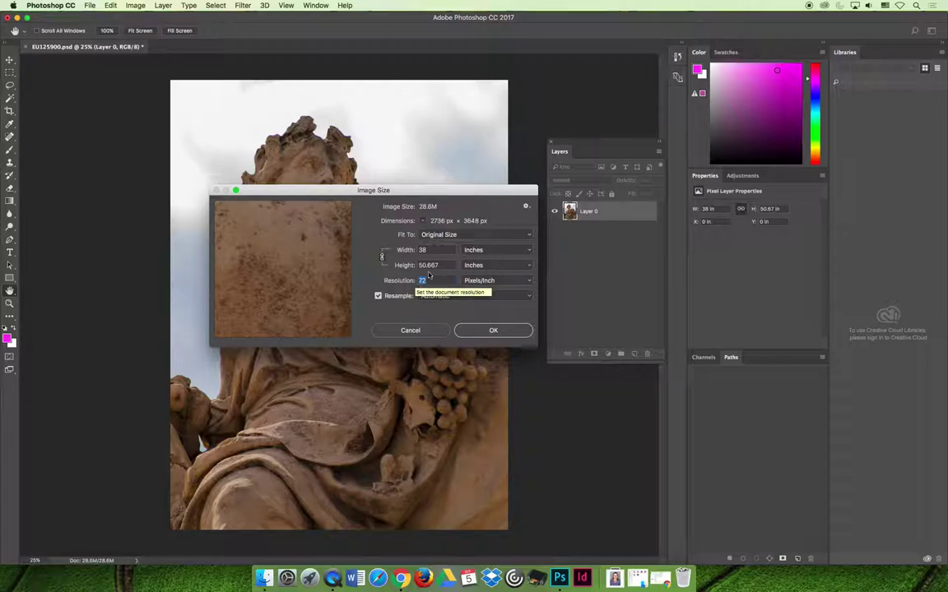
key("Tab")
key("Tab")
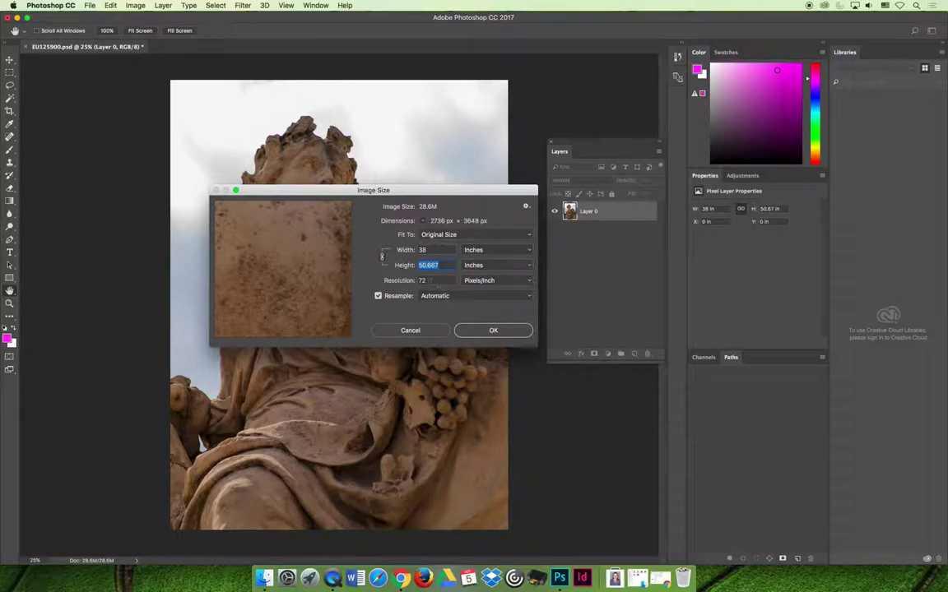
left_click(378, 295)
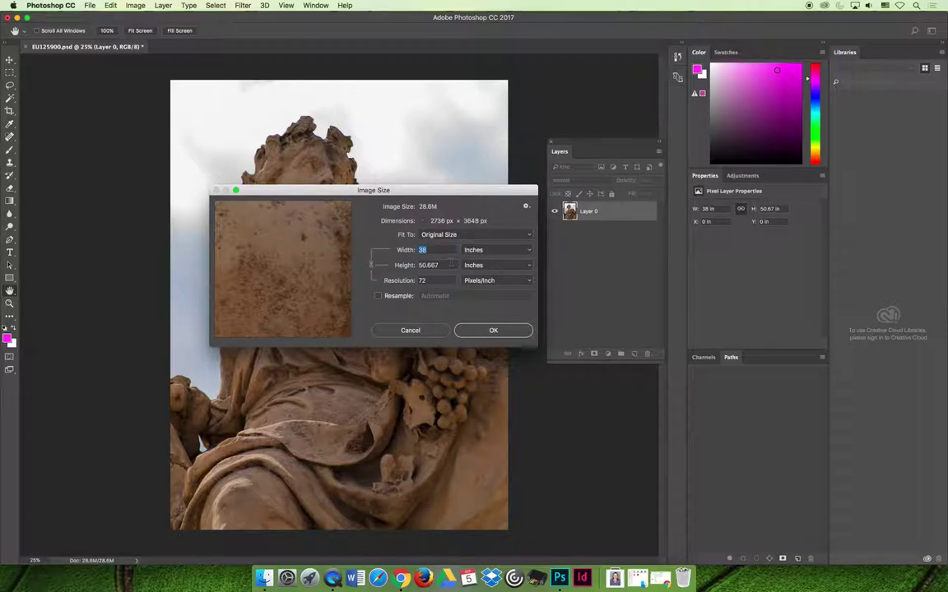
double_click(441, 281)
Cancel Image Size and set the crop to 4 in wide by 5 in tall at 300 px/in.
left_click(409, 331)
key("c")
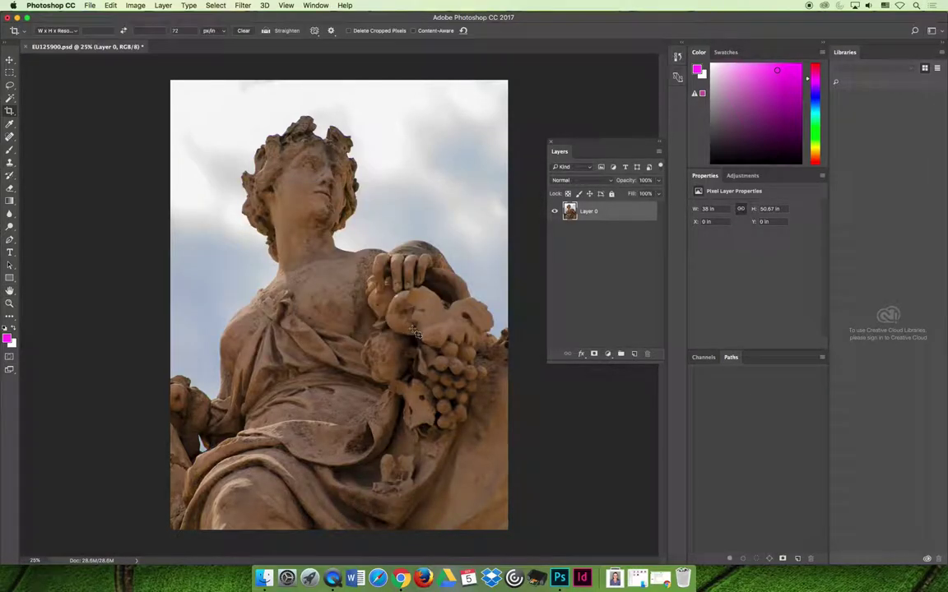
left_click(96, 30)
type("3")
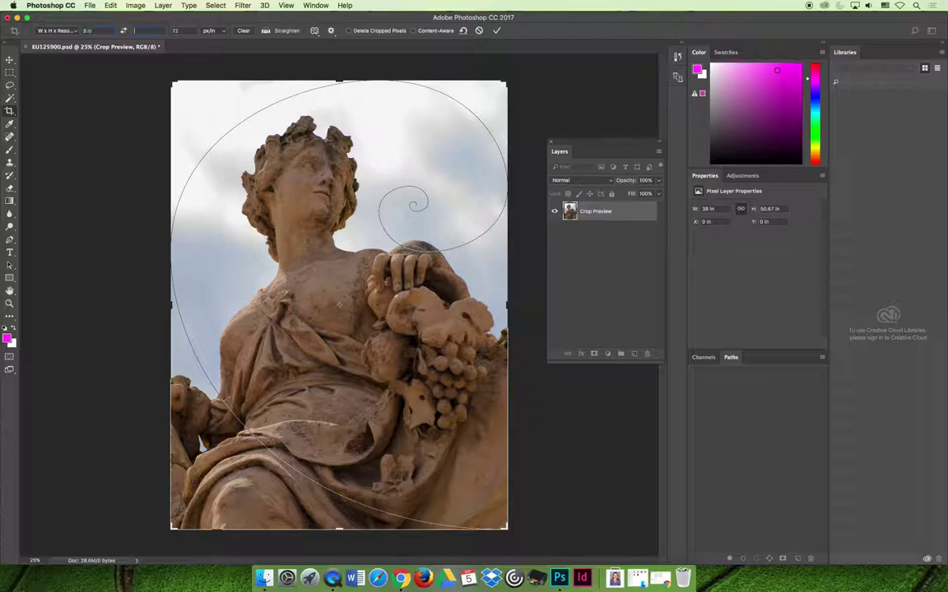
type("5")
key("Tab")
type("300")
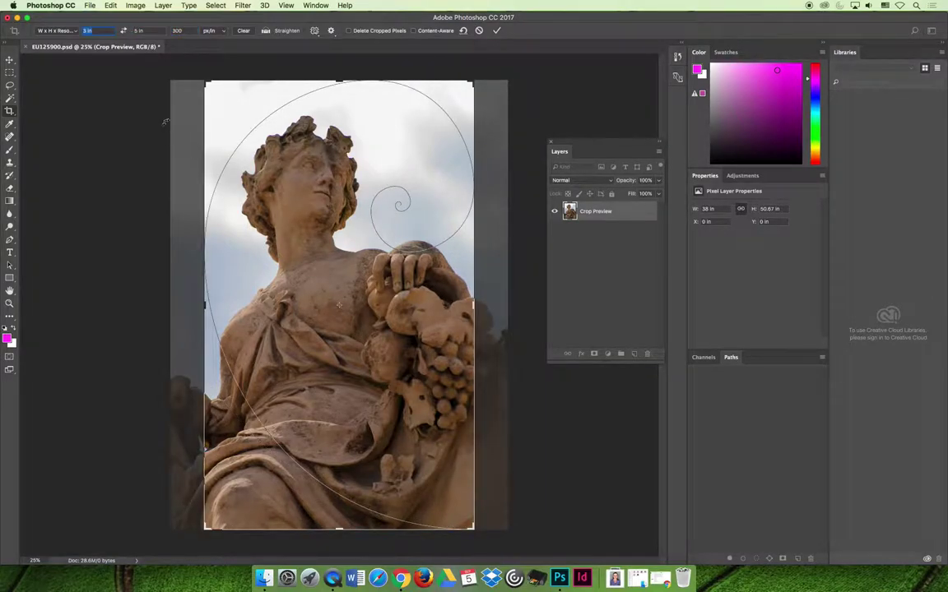
left_click(96, 34)
type("4")
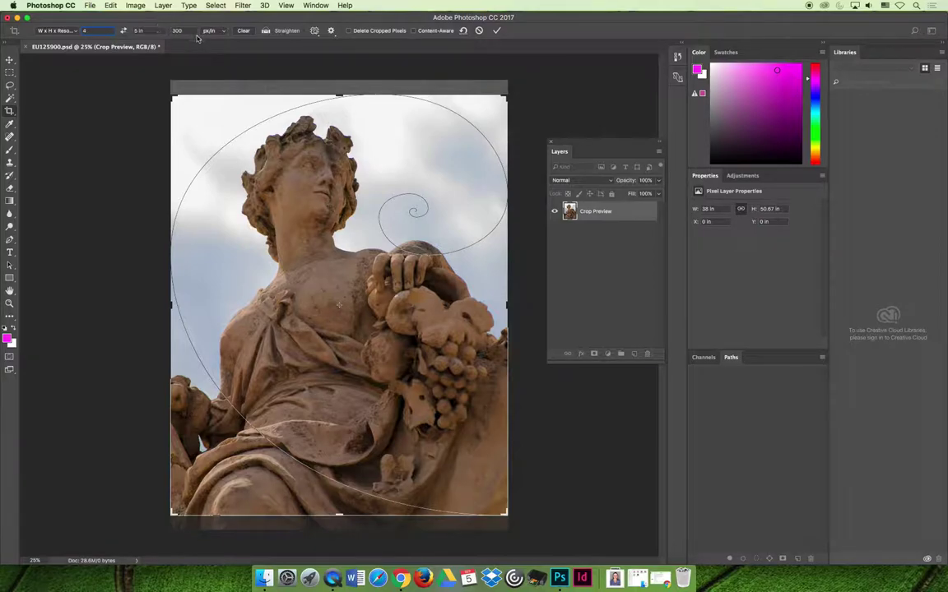
Apply the 4 × 5 in crop, check its print size with Resample off, then undo it.
left_click(496, 30)
left_click(135, 5)
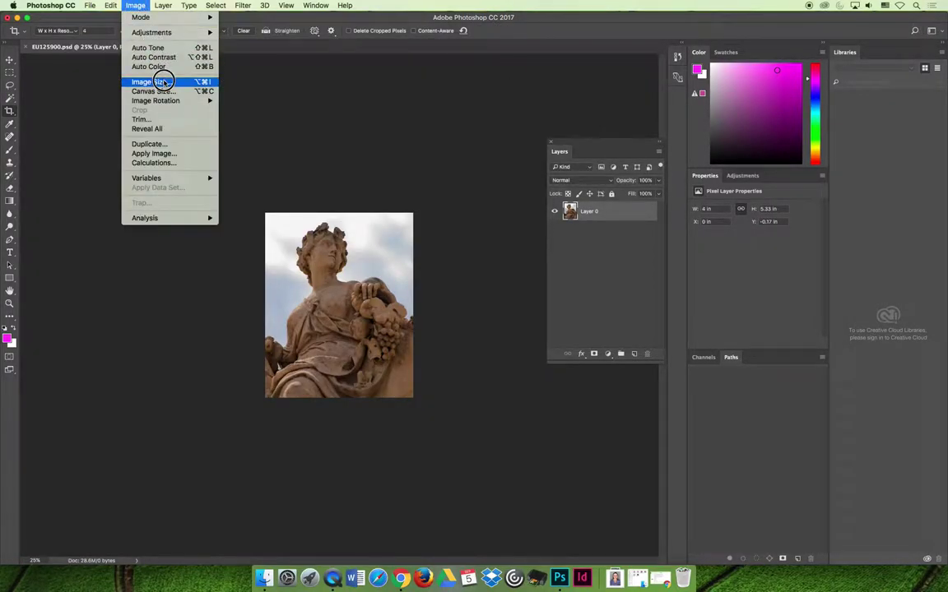
left_click(164, 82)
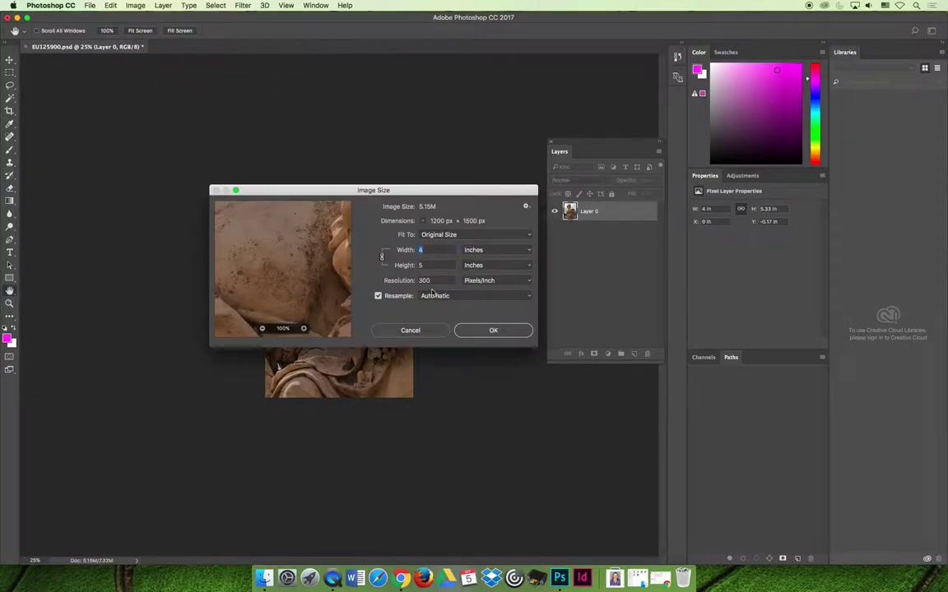
left_click(378, 295)
left_click(410, 331)
key("c")
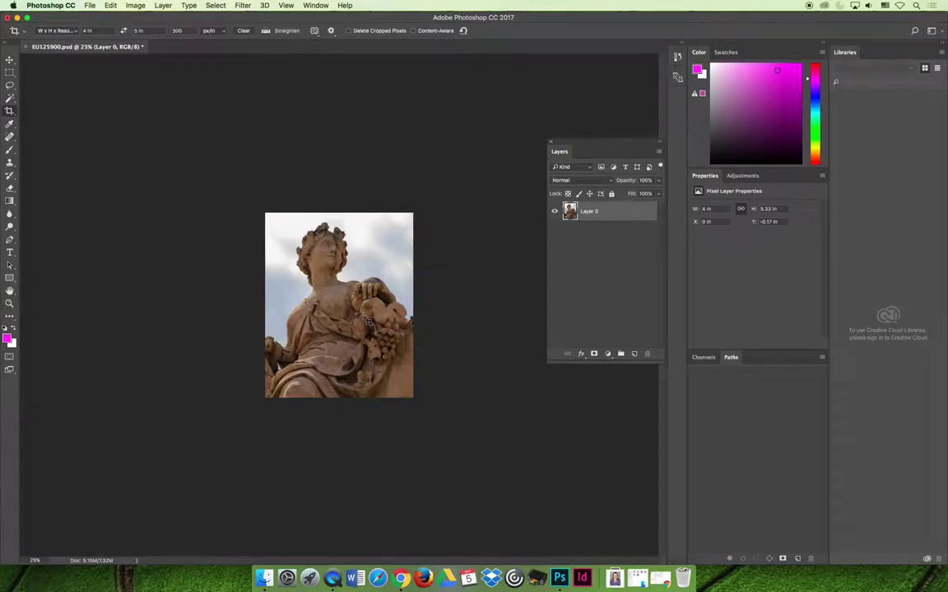
key("super+z")
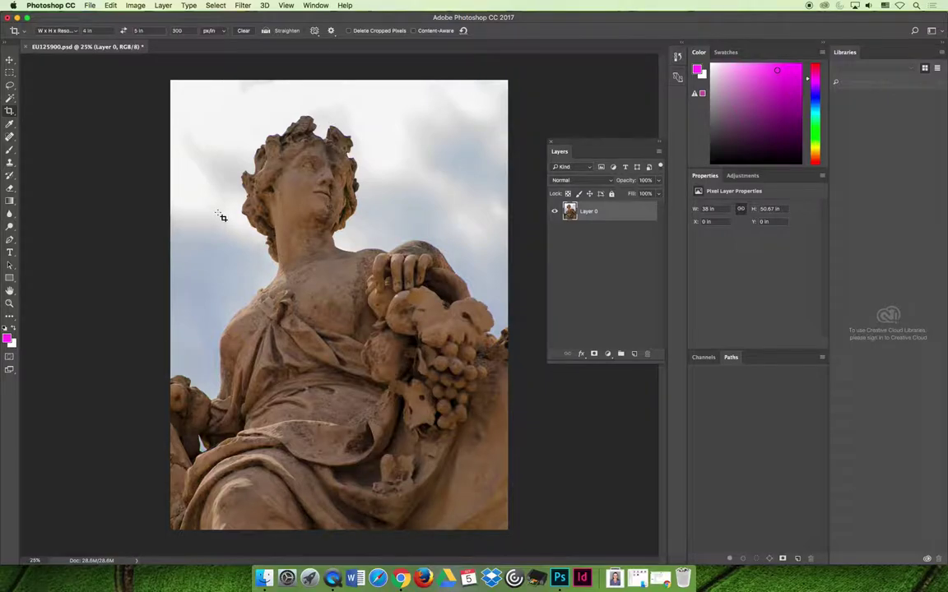
Draw a new 4 × 5 in crop frame over the statue photo.
left_click(10, 111)
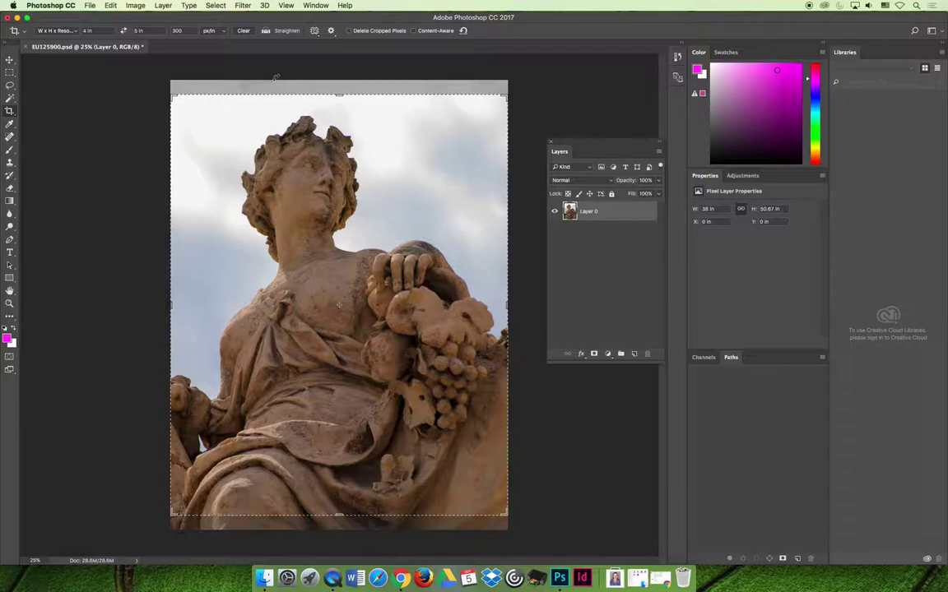
mouse_move(458, 464)
left_mouse_down()
mouse_move(468, 483)
mouse_move(441, 457)
mouse_move(448, 465)
left_mouse_up()
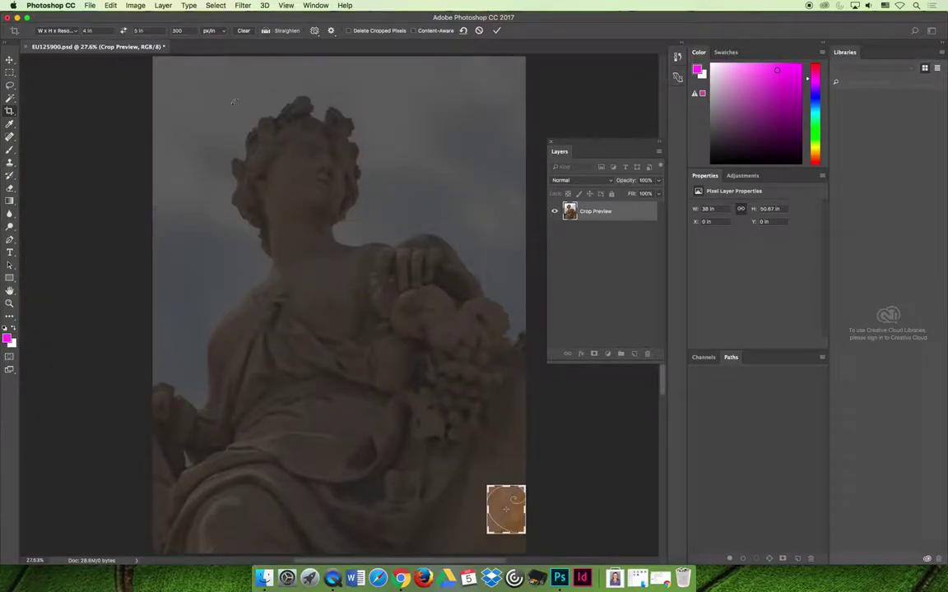
left_click_drag(230, 97, 247, 111)
left_click_drag(487, 486, 384, 343)
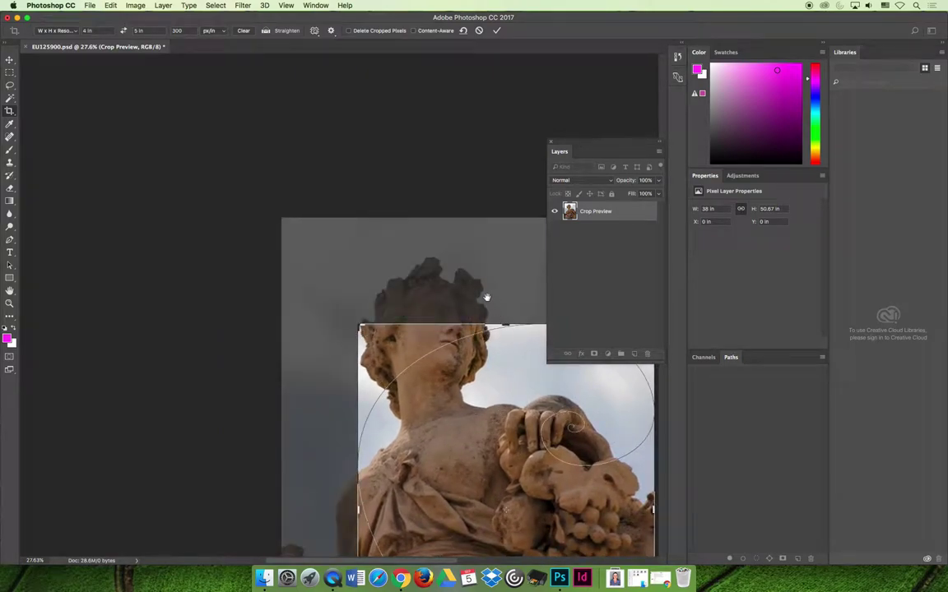
left_click_drag(486, 297, 350, 142)
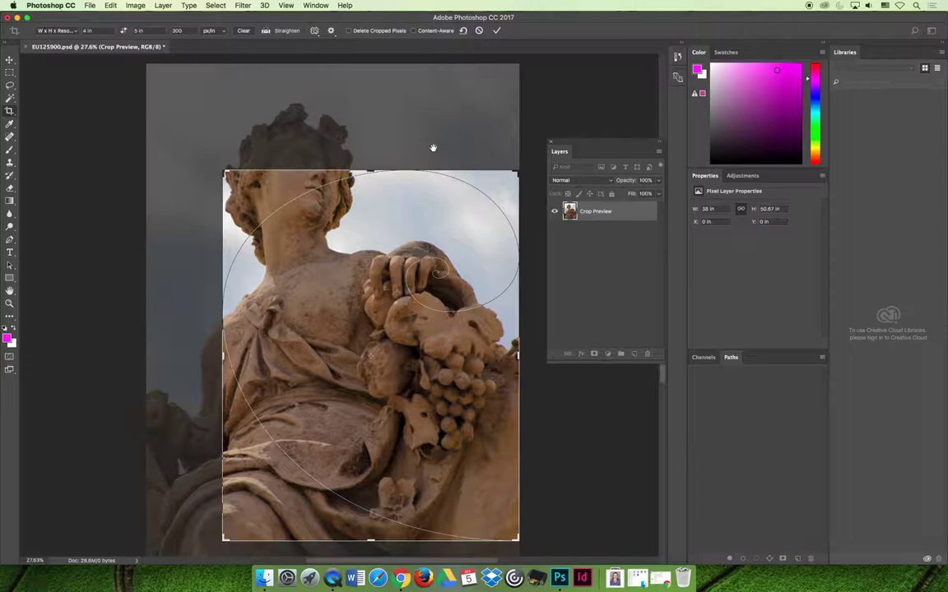
Reposition the statue inside the crop frame and commit the 4 × 5 in crop.
scroll(410, 148, "up", 10)
scroll(410, 148, "left", 10)
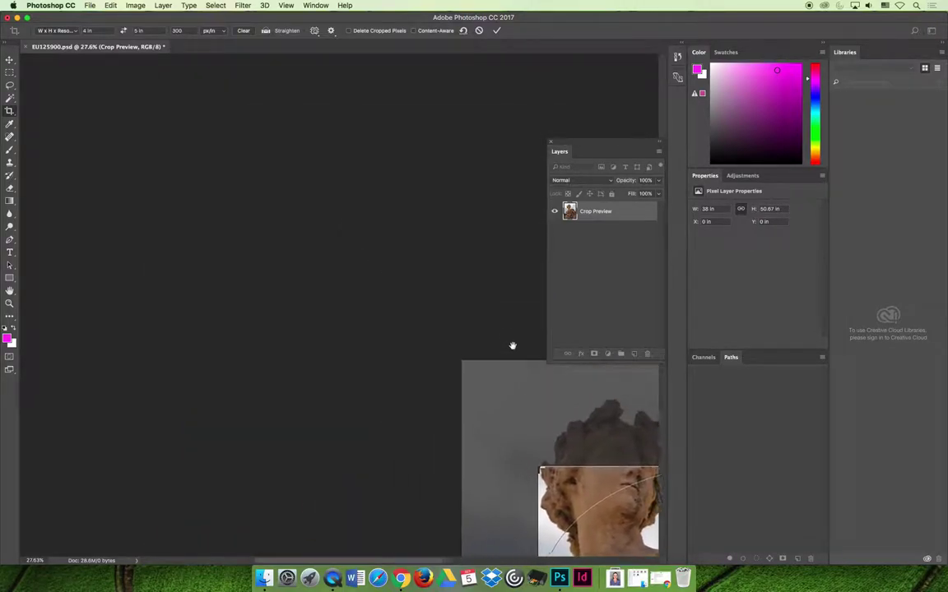
scroll(536, 433, "down", 10)
scroll(536, 433, "right", 10)
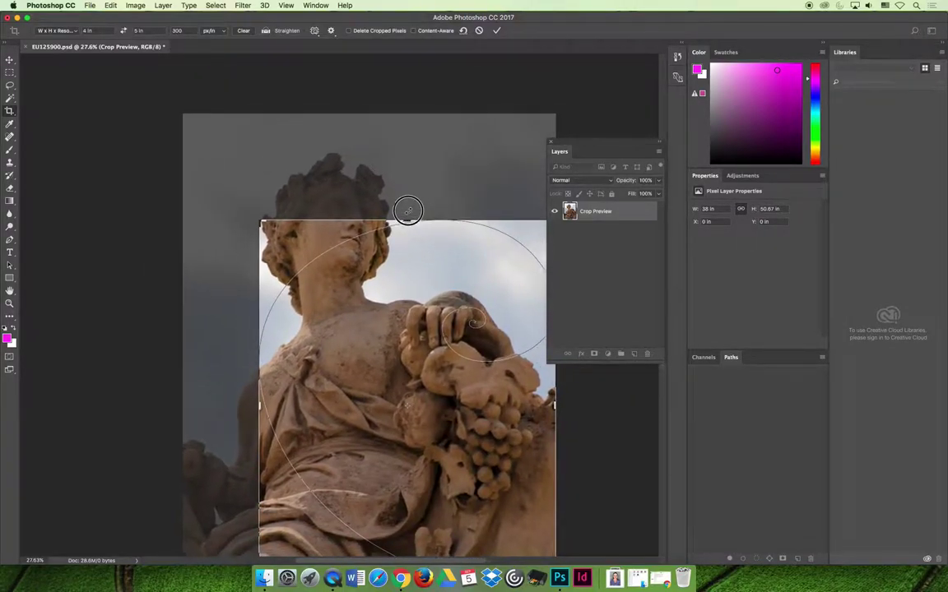
left_click_drag(378, 184, 398, 175)
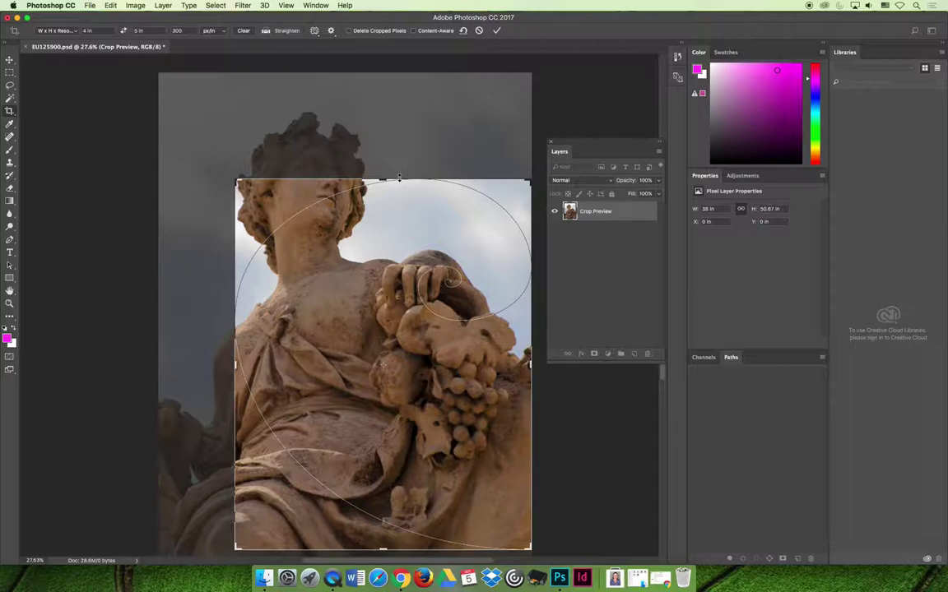
left_click_drag(387, 306, 426, 378)
key("super+minus")
key("super+minus")
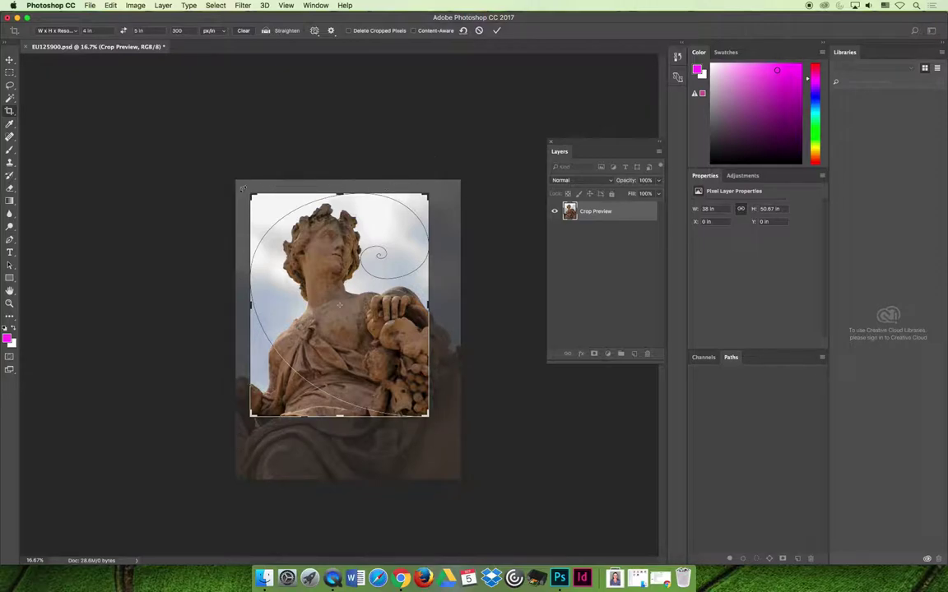
key("Return")
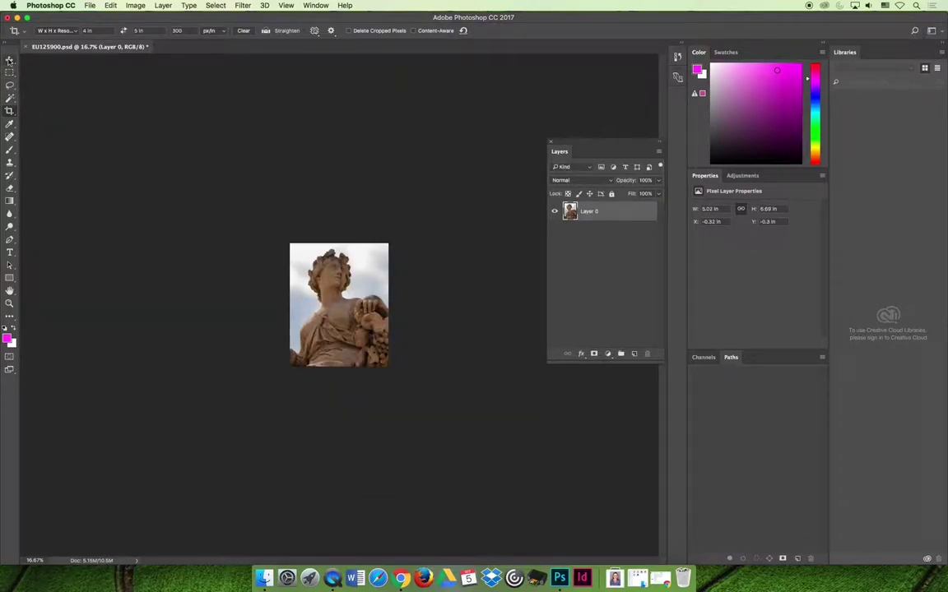
Move the photo layer, then undo the move and step back past the 4 × 5 in crop.
left_click(10, 61)
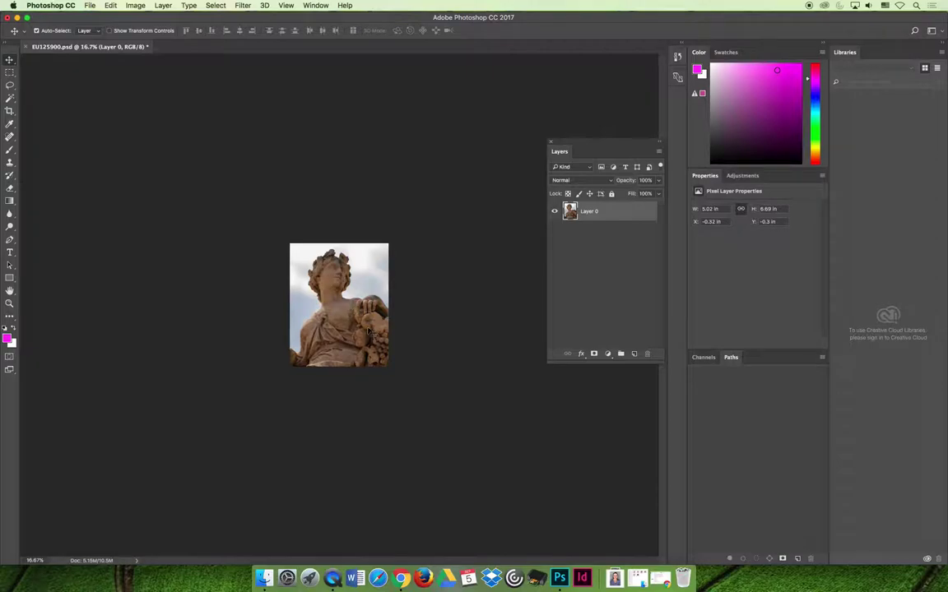
left_click_drag(333, 311, 350, 284)
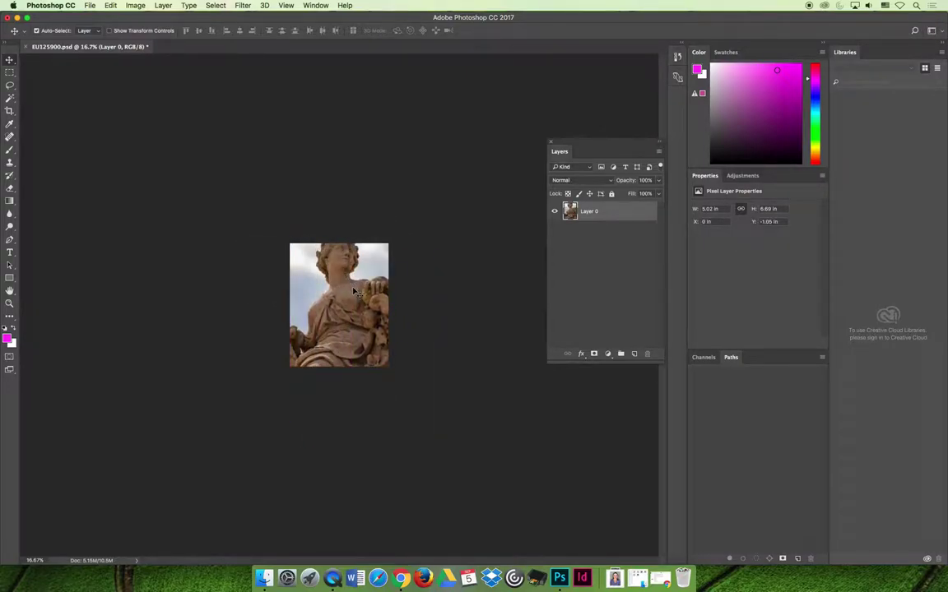
key("super+z")
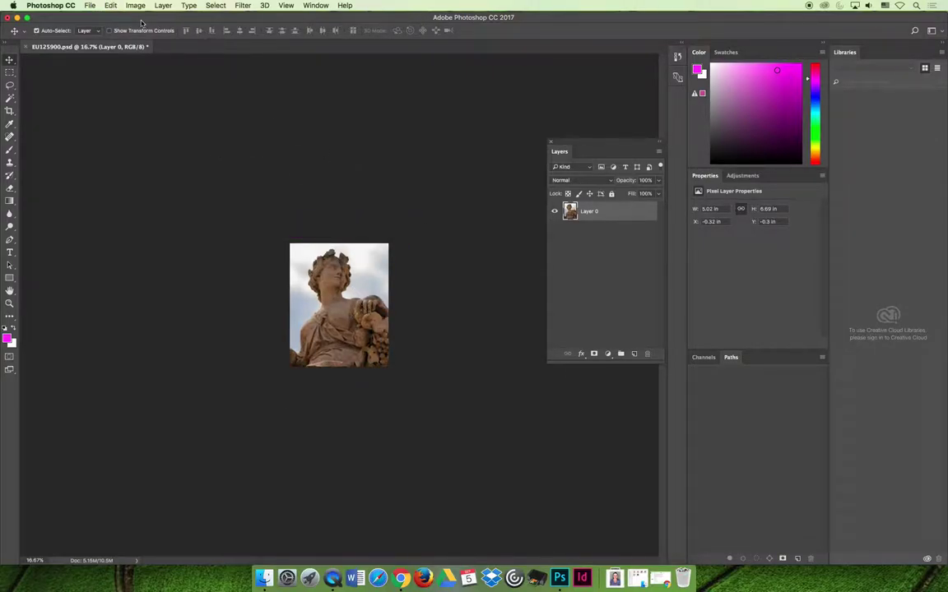
left_click(110, 5)
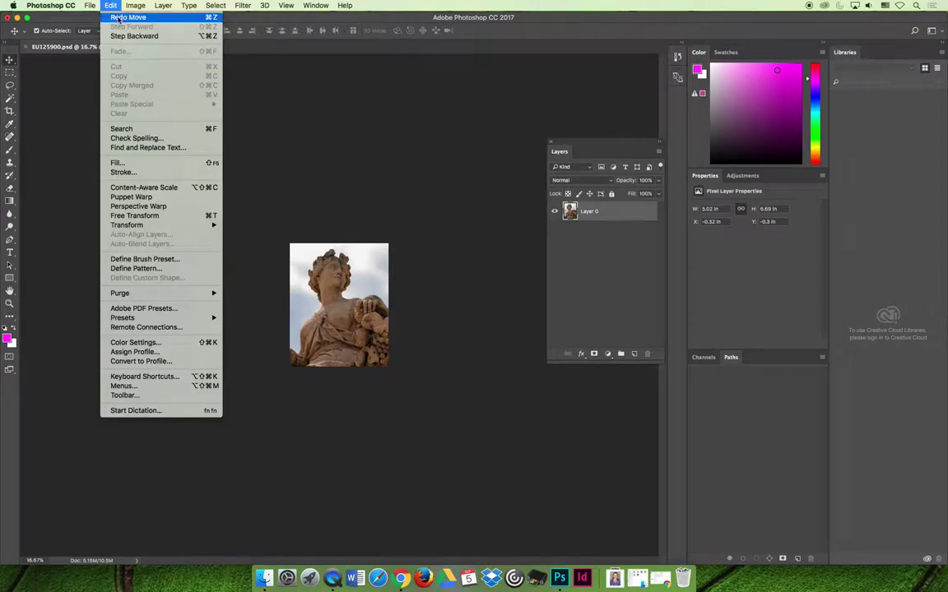
left_click(134, 36)
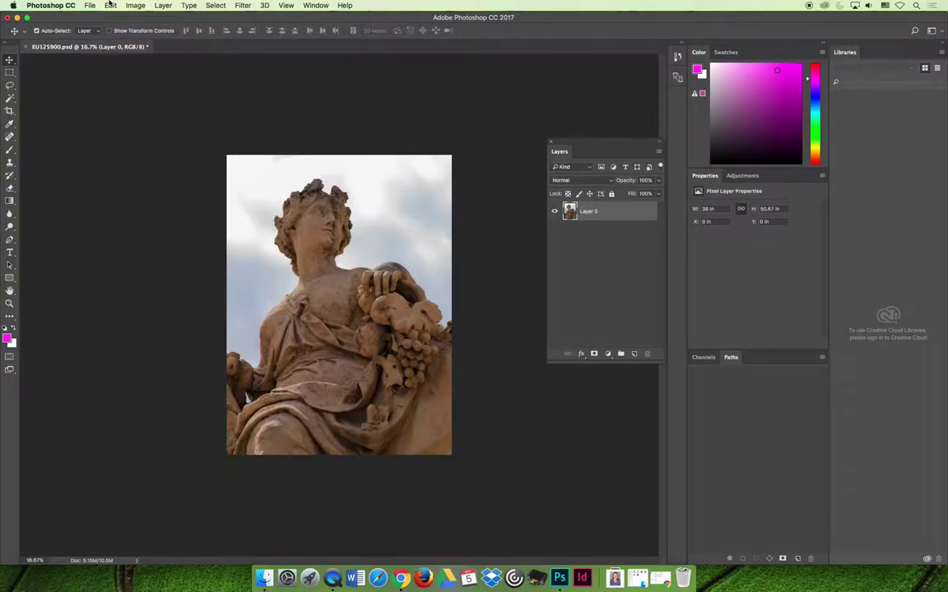
Step back through history to the original Background image and cancel the pending crop.
left_click(10, 110)
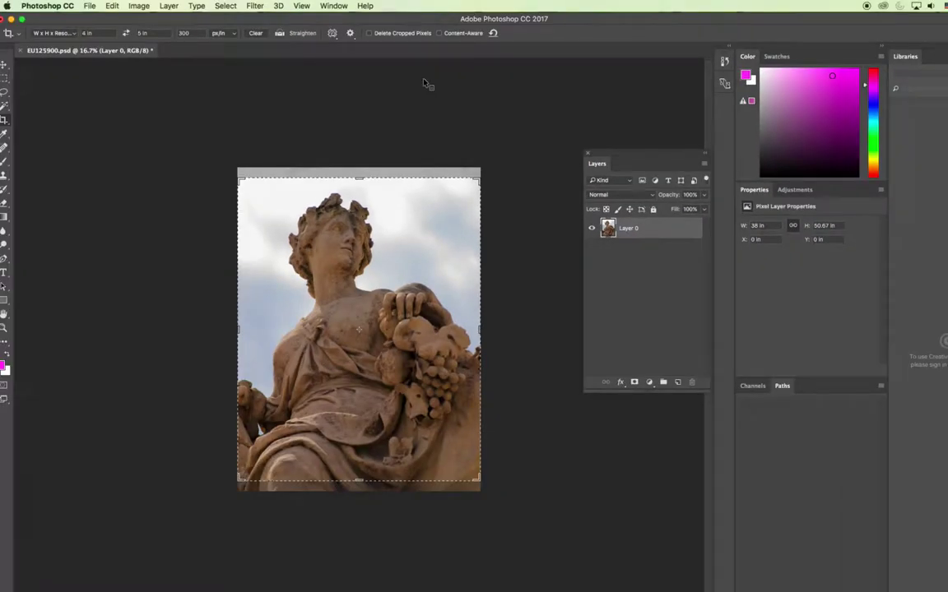
left_click(112, 6)
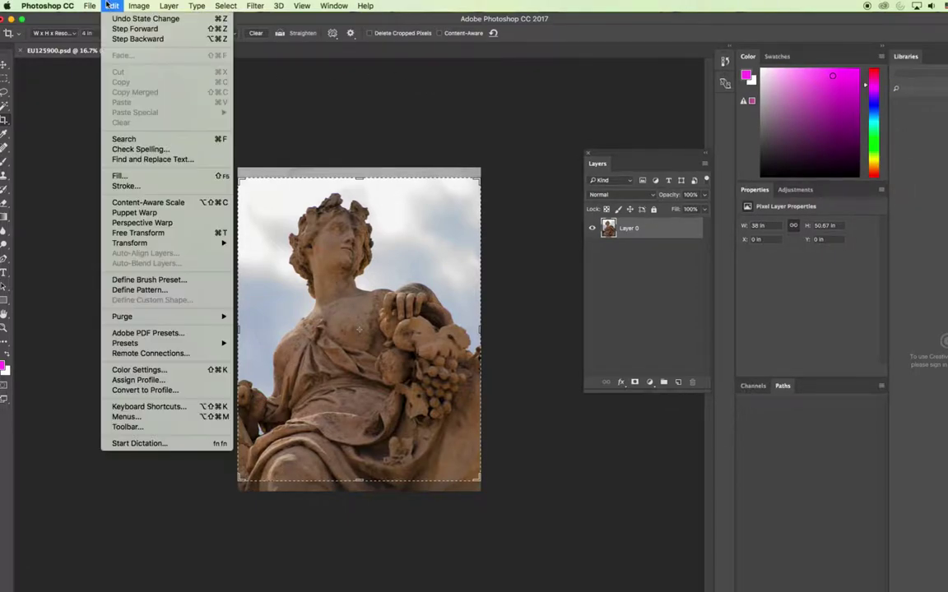
left_click(119, 39)
left_click(112, 6)
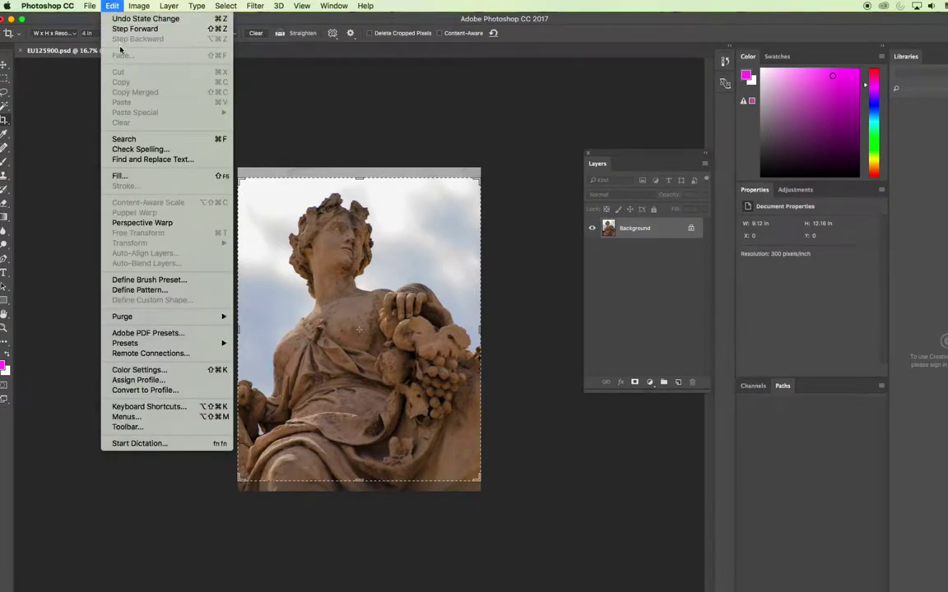
key("Escape")
key("v")
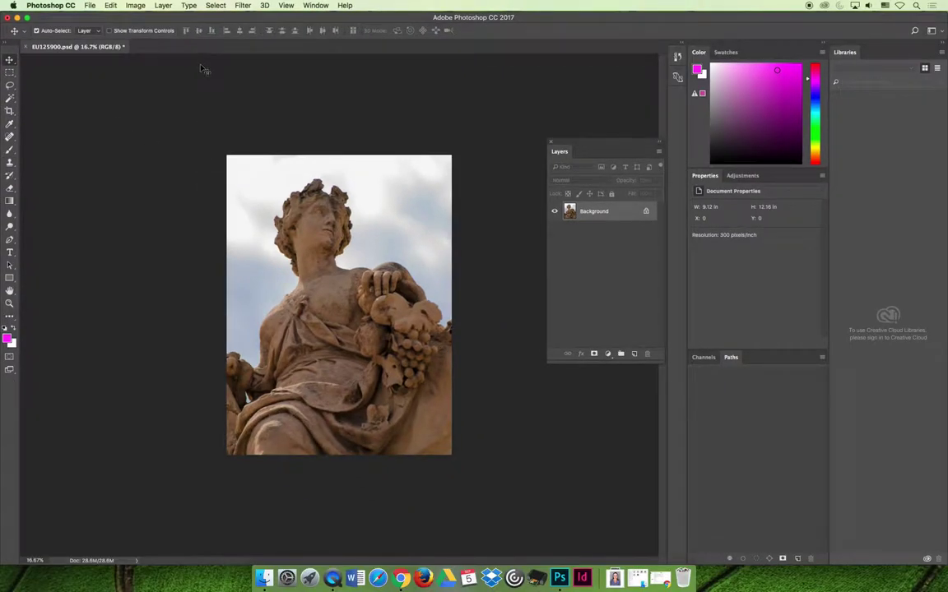
left_click(136, 5)
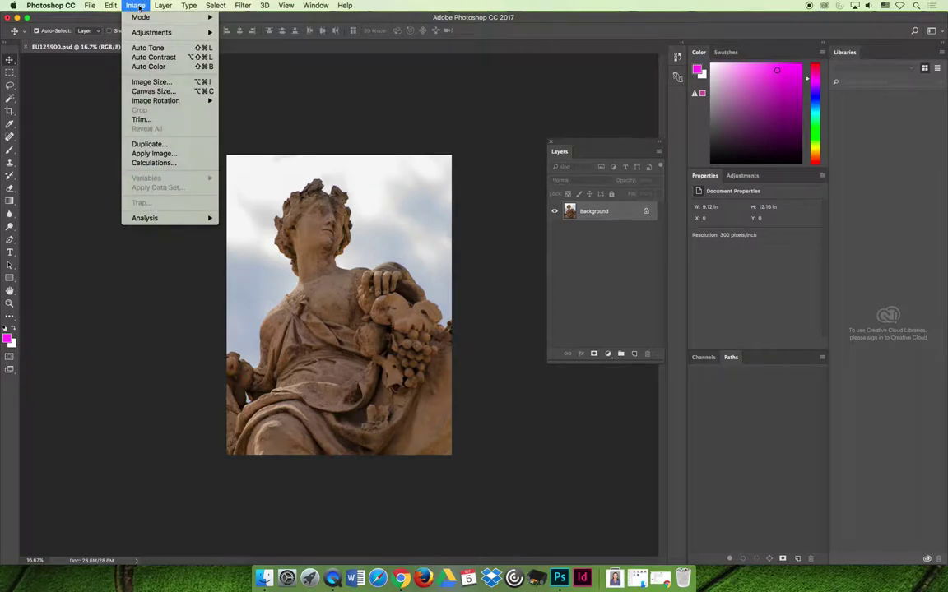
left_click(156, 91)
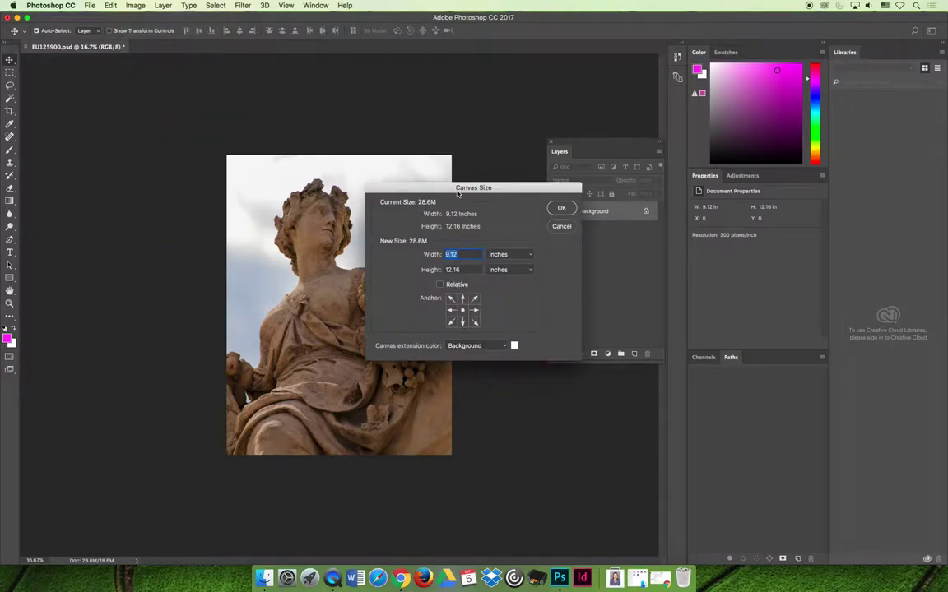
left_click_drag(458, 193, 551, 195)
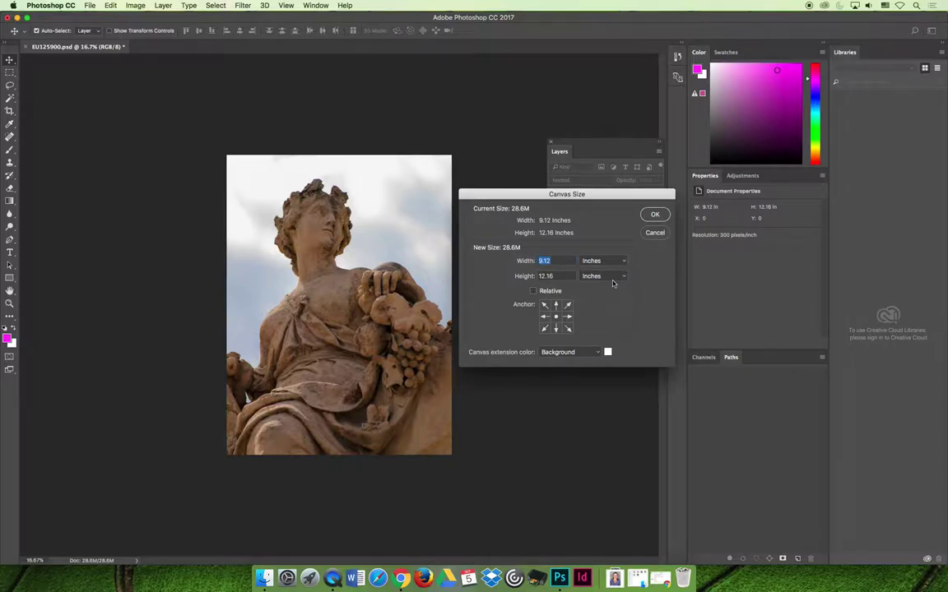
left_click(658, 232)
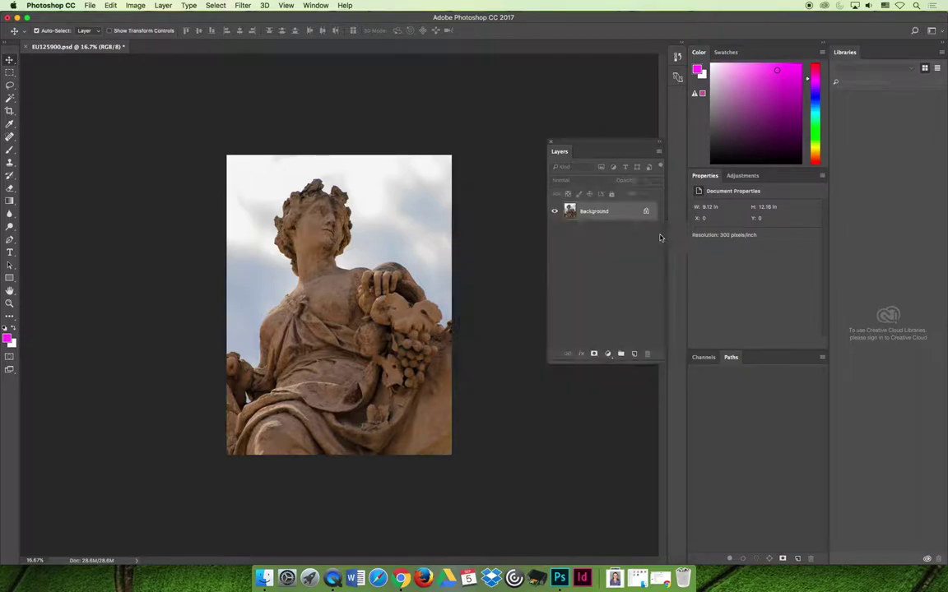
Set a 3 × 5 in crop, frame the statue's head and torso, and commit it.
left_click(10, 110)
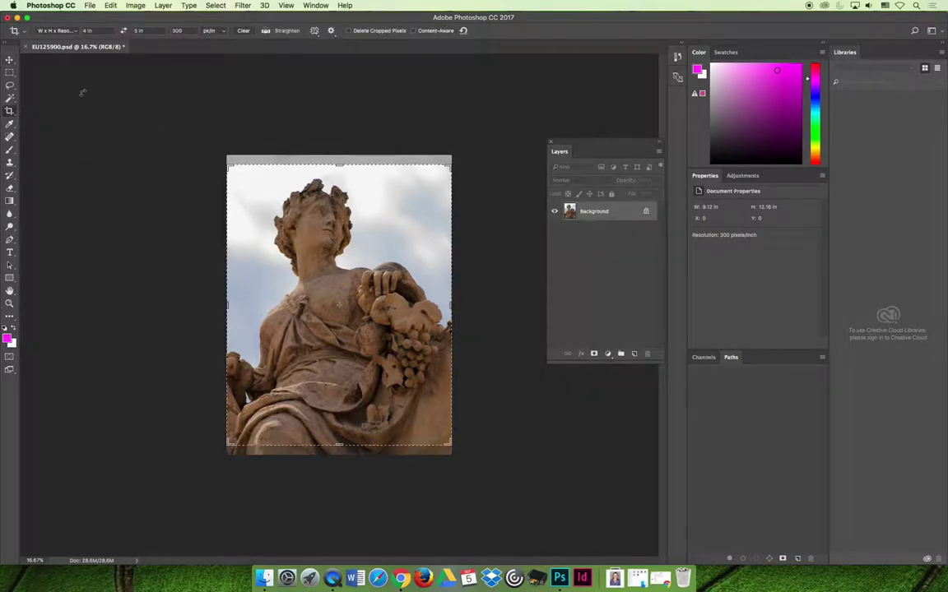
left_click(102, 32)
type("3")
key("Tab")
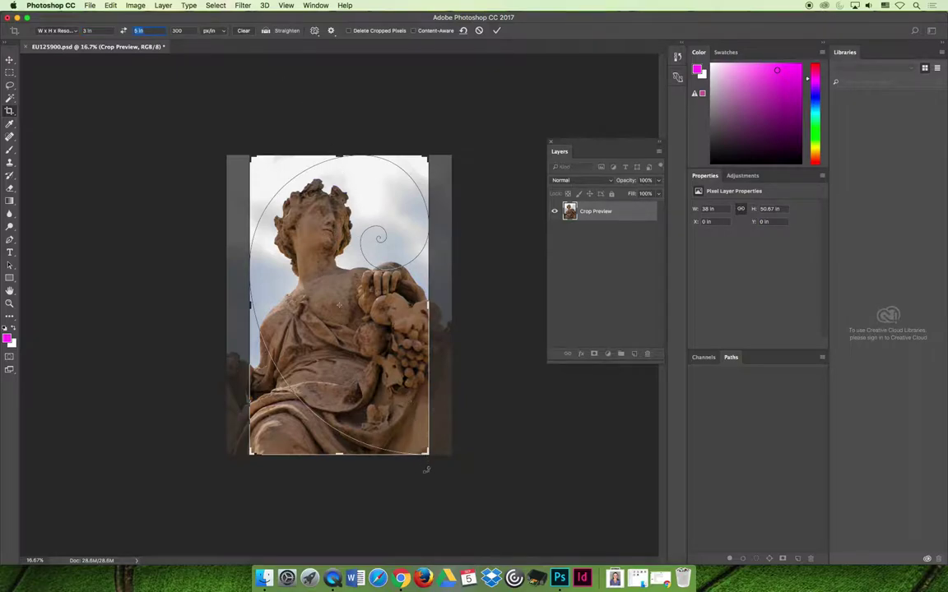
left_click_drag(426, 452, 403, 409)
left_click_drag(374, 358, 352, 354)
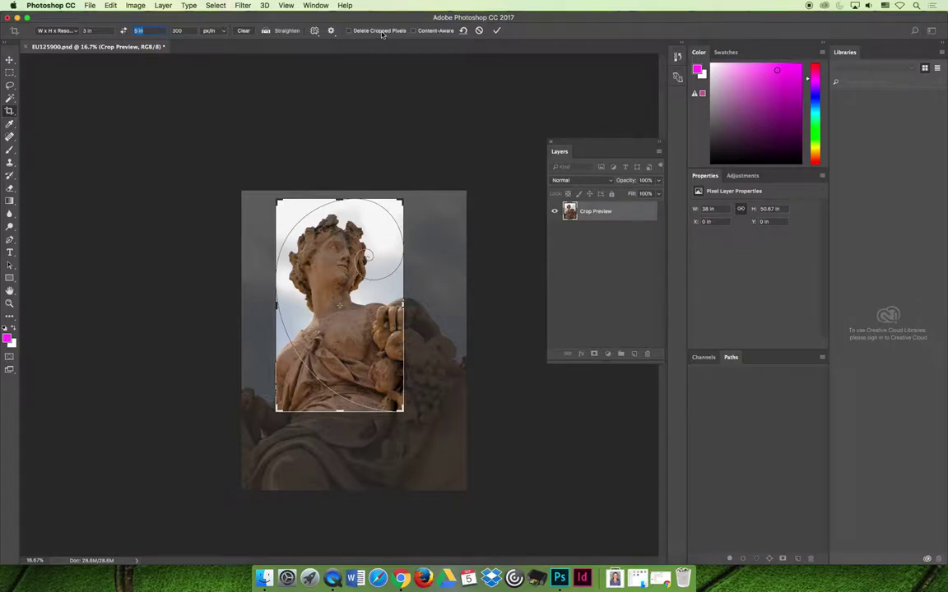
key("Return")
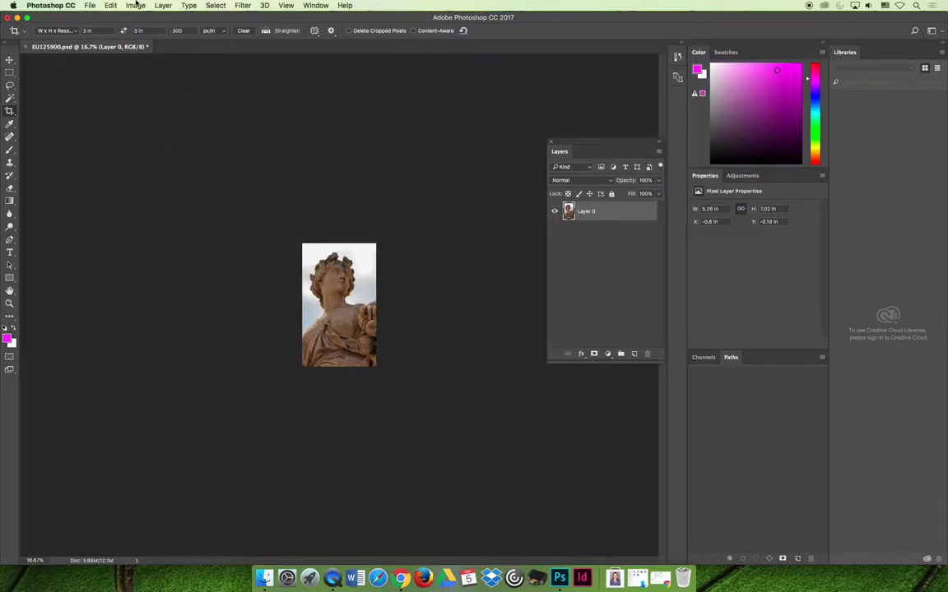
Enlarge the canvas to 5 × 7 in, then abandon a stray crop for the Move tool.
left_click(135, 5)
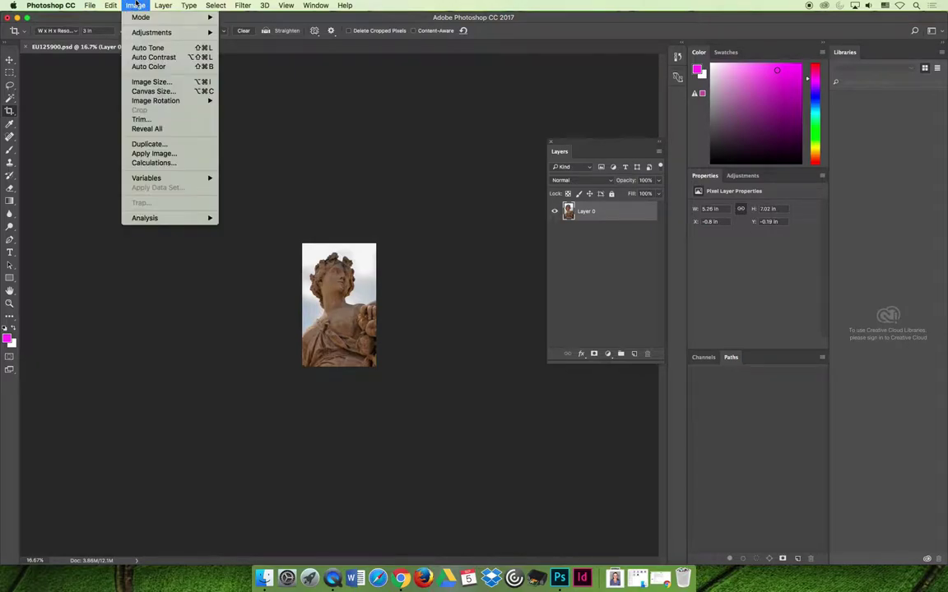
left_click(153, 91)
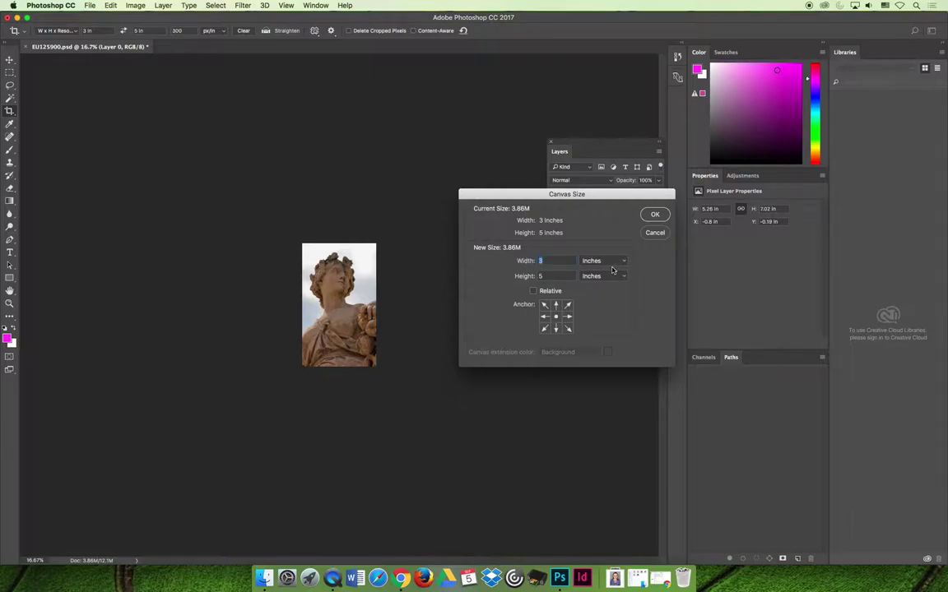
type("5")
type("7")
left_click(654, 216)
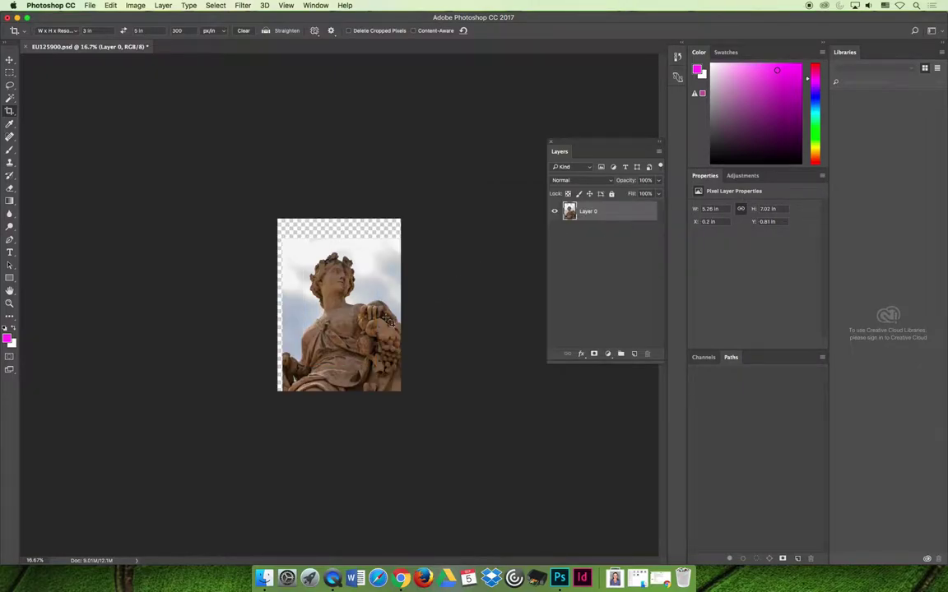
left_click_drag(367, 309, 355, 292)
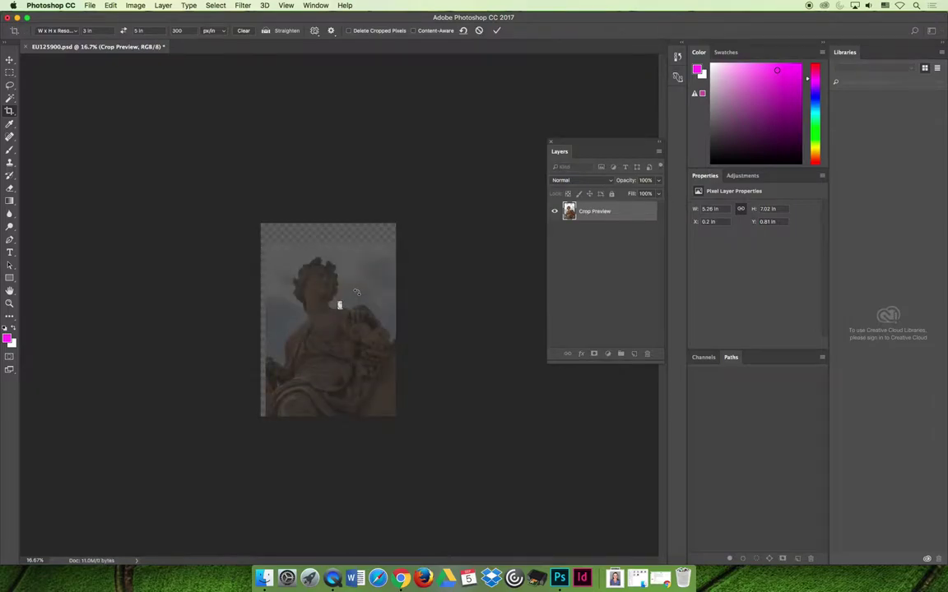
left_click(10, 60)
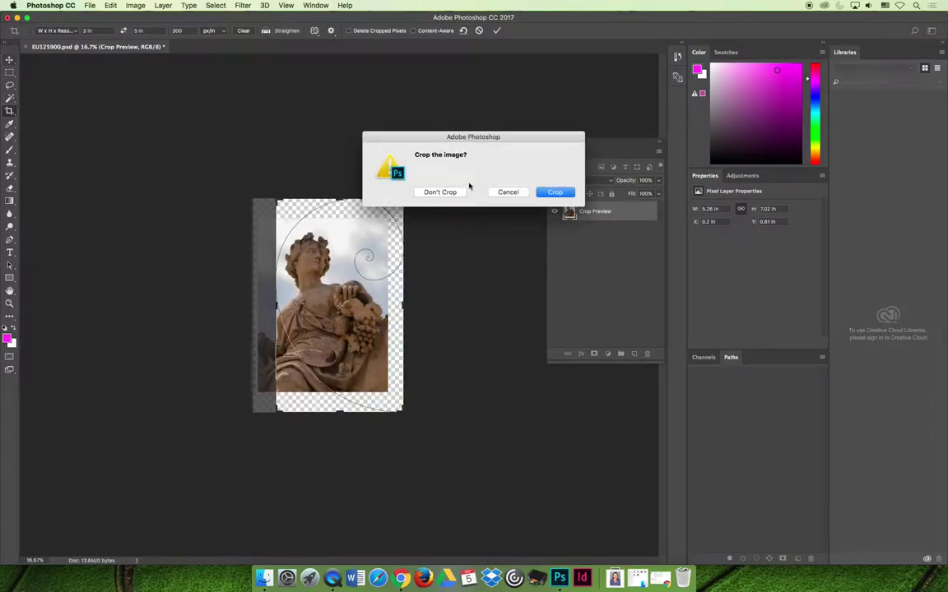
Discard the pending crop and drag Layer 0 until the statue photo covers the entire 5 × 7 in canvas.
left_click(440, 193)
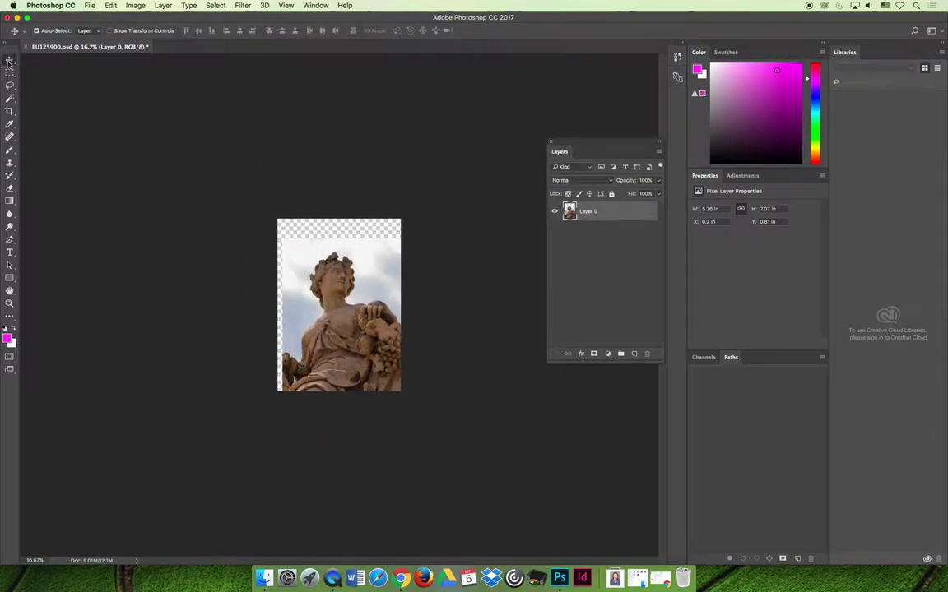
left_click_drag(311, 319, 362, 320)
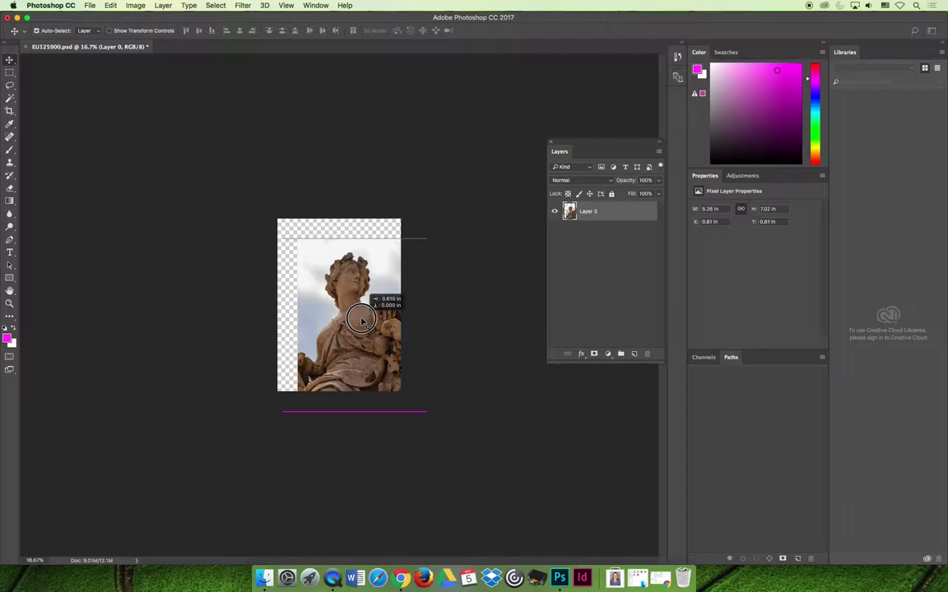
left_click_drag(362, 320, 338, 291)
left_click(463, 342)
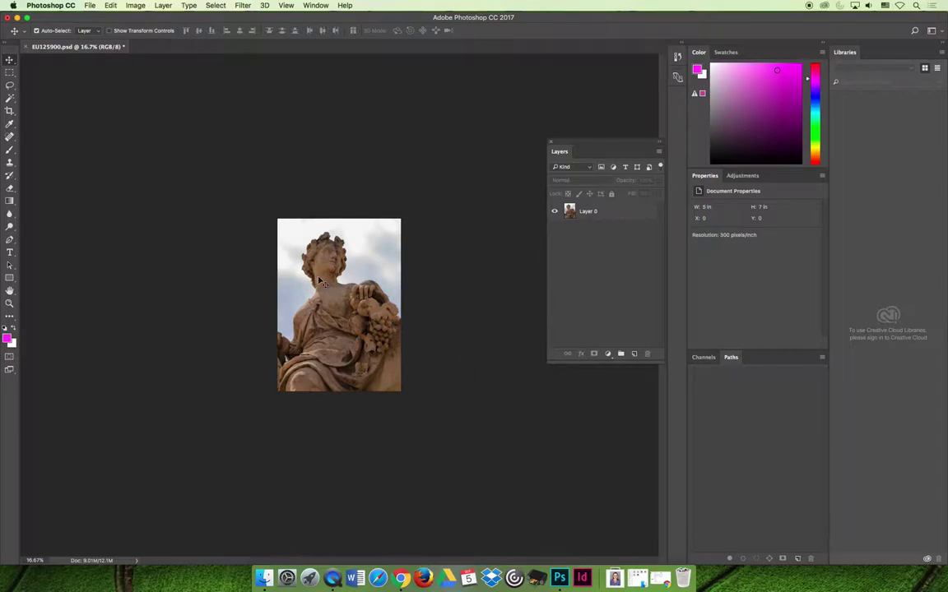
mouse_move(333, 280)
left_mouse_down()
mouse_move(358, 295)
mouse_move(303, 237)
mouse_move(370, 271)
mouse_move(337, 270)
mouse_move(357, 290)
mouse_move(350, 285)
left_mouse_up()
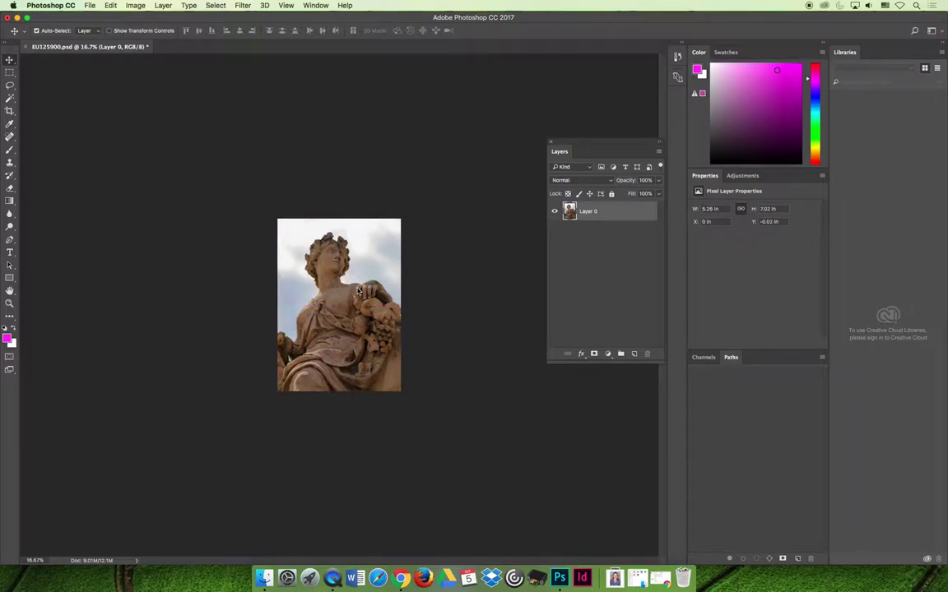
Step backward through the history until the original Background photo is restored.
left_click(110, 4)
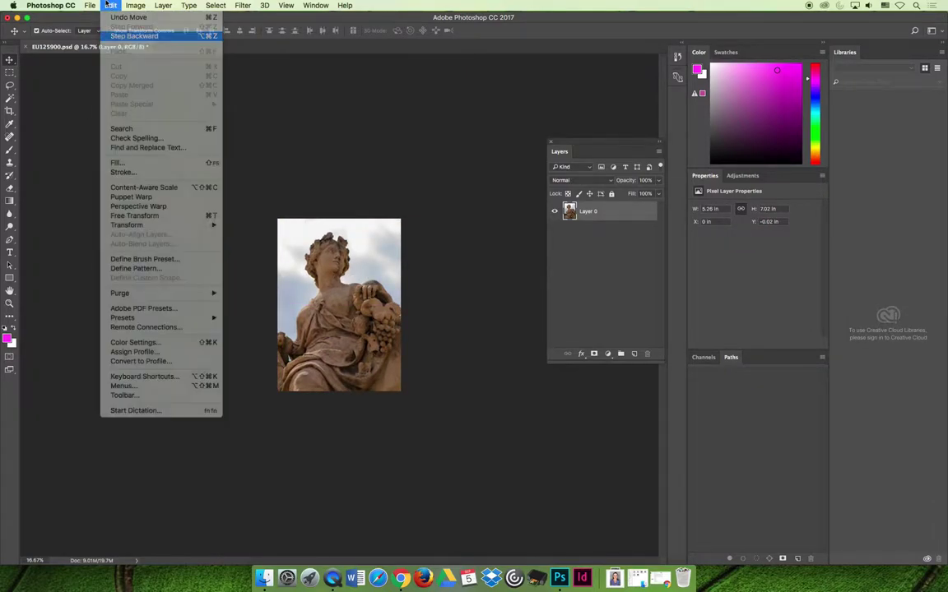
left_click(132, 36)
left_click(109, 6)
left_click(109, 24)
left_click(110, 4)
left_click(109, 36)
left_click(110, 4)
left_click(123, 36)
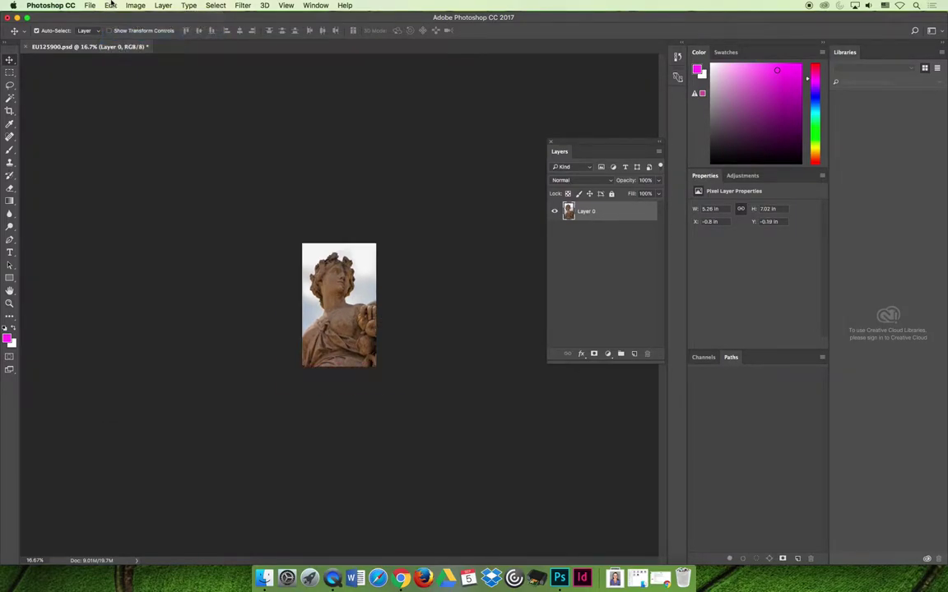
left_click(110, 4)
left_click(118, 36)
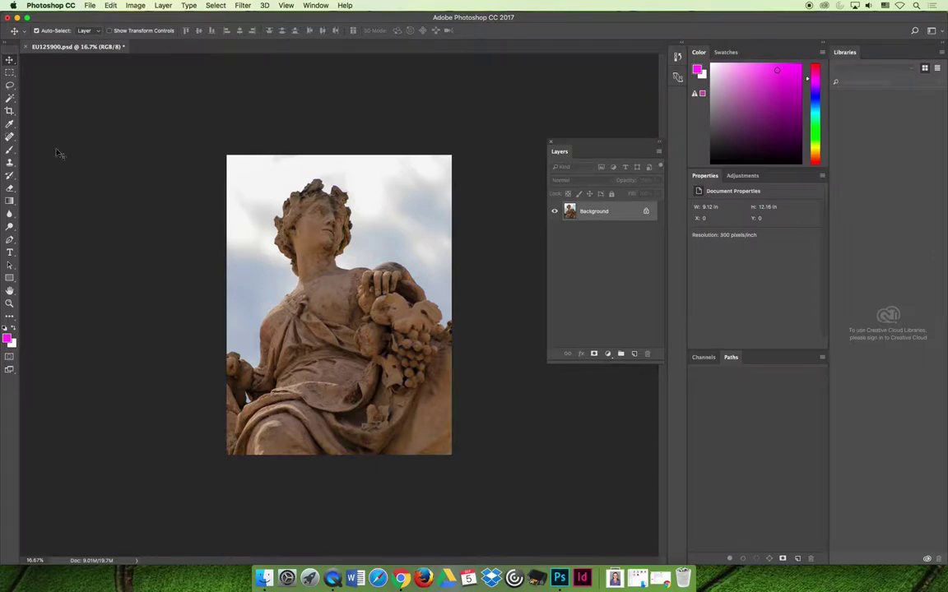
Crop the photo to 3 × 5 in around the statue, deleting cropped pixels.
left_click(10, 110)
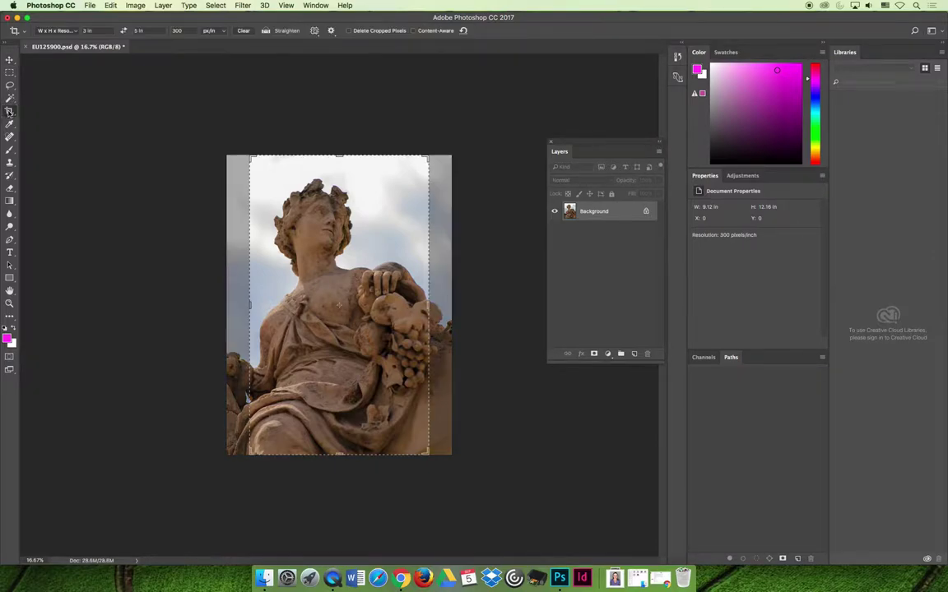
left_click(348, 31)
left_click_drag(425, 452, 399, 410)
left_click_drag(341, 345, 358, 377)
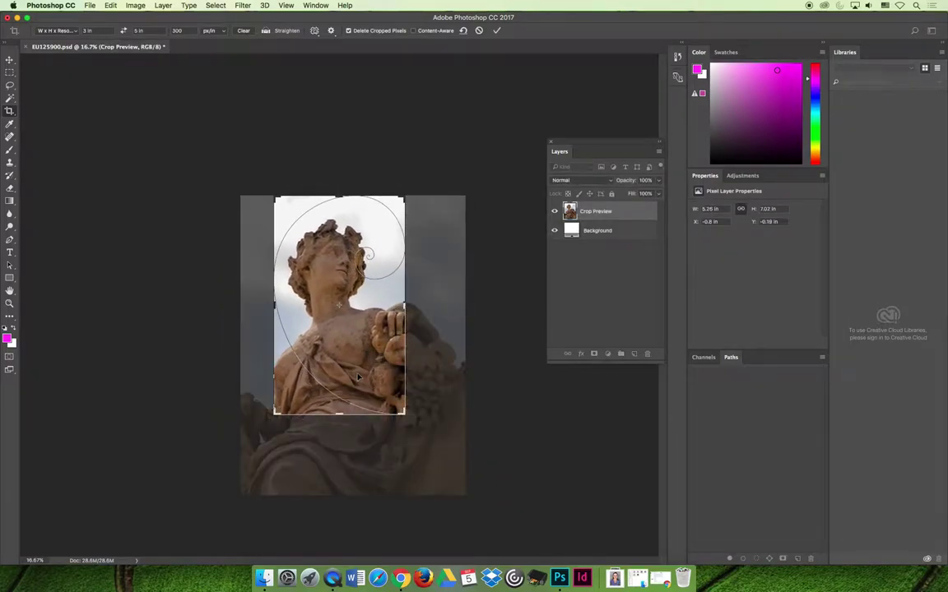
left_click(496, 32)
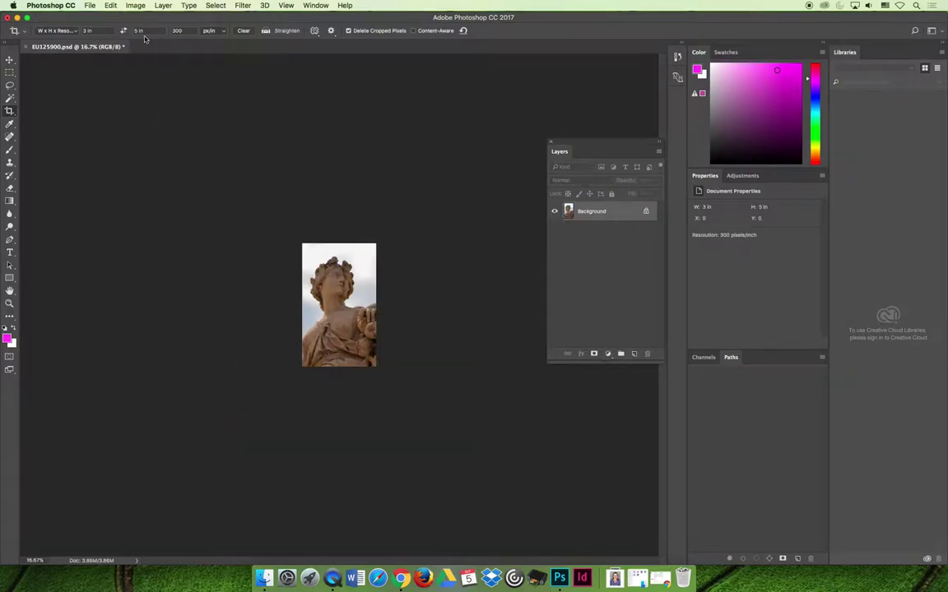
Set the canvas size to 5 in wide by 7 in high around the cropped statue.
left_click(136, 5)
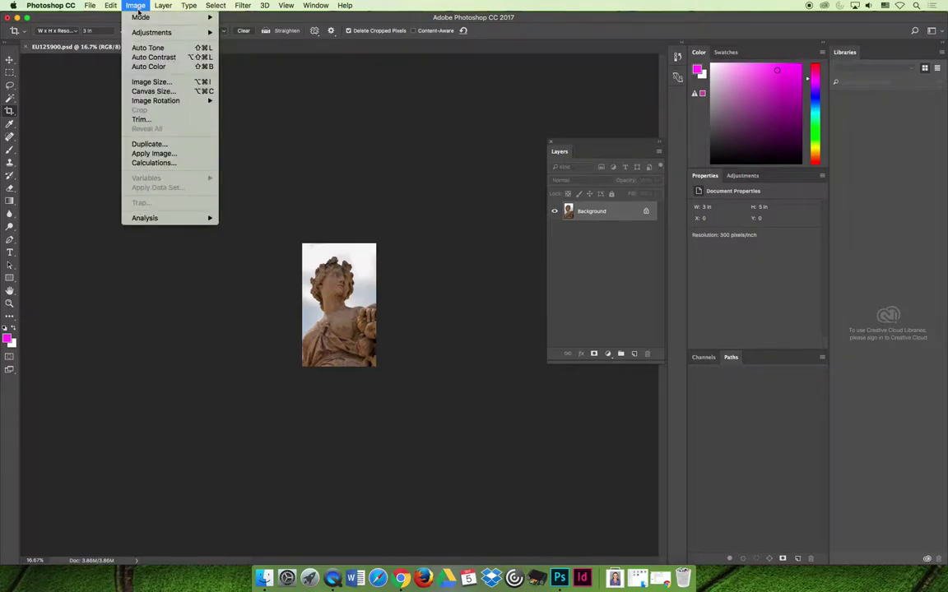
left_click(153, 91)
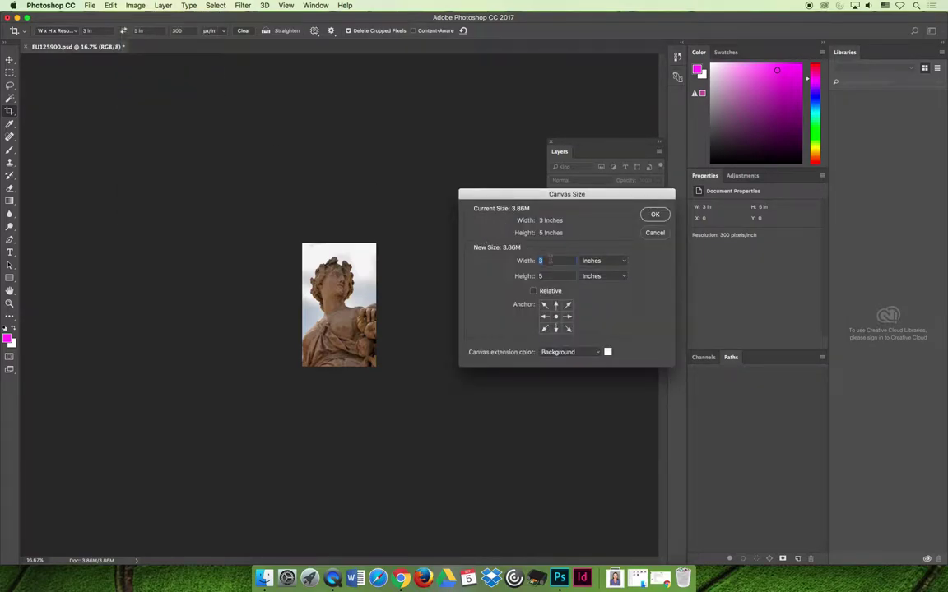
type("5")
key("Tab")
type("7")
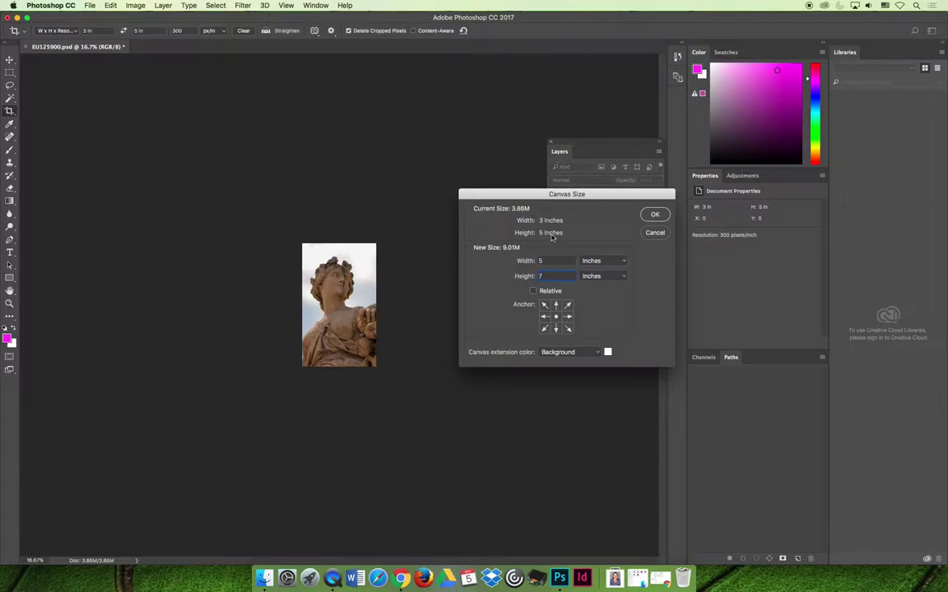
left_click(654, 214)
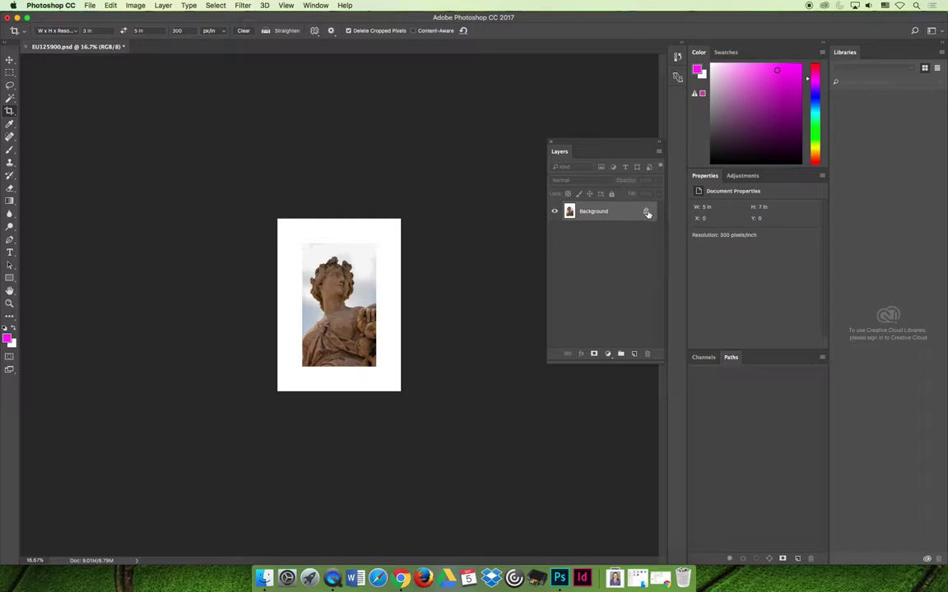
Convert the Background to Layer 0 and add a new Layer 1 beneath it.
double_click(616, 214)
left_click(561, 292)
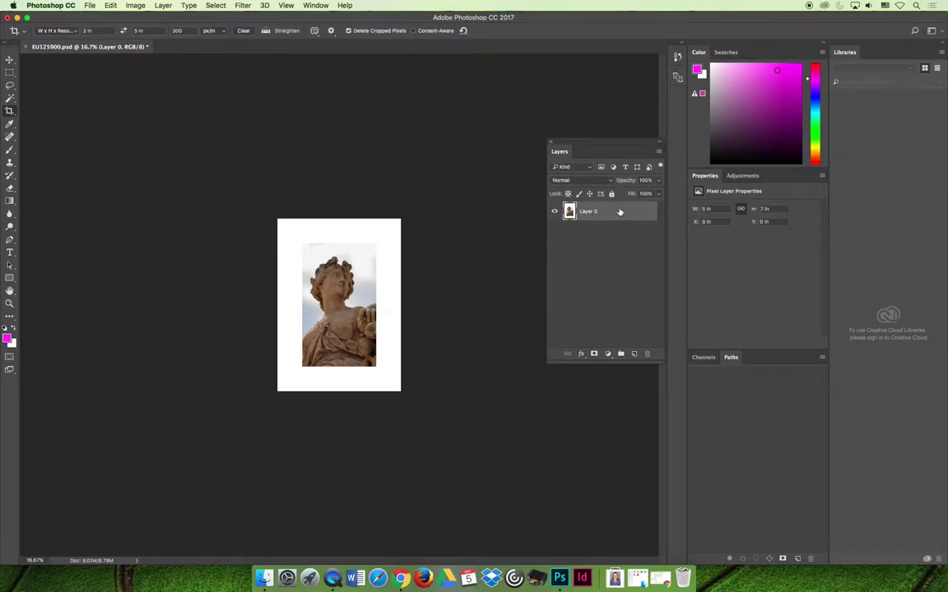
left_click(633, 354)
left_click_drag(609, 211, 599, 237)
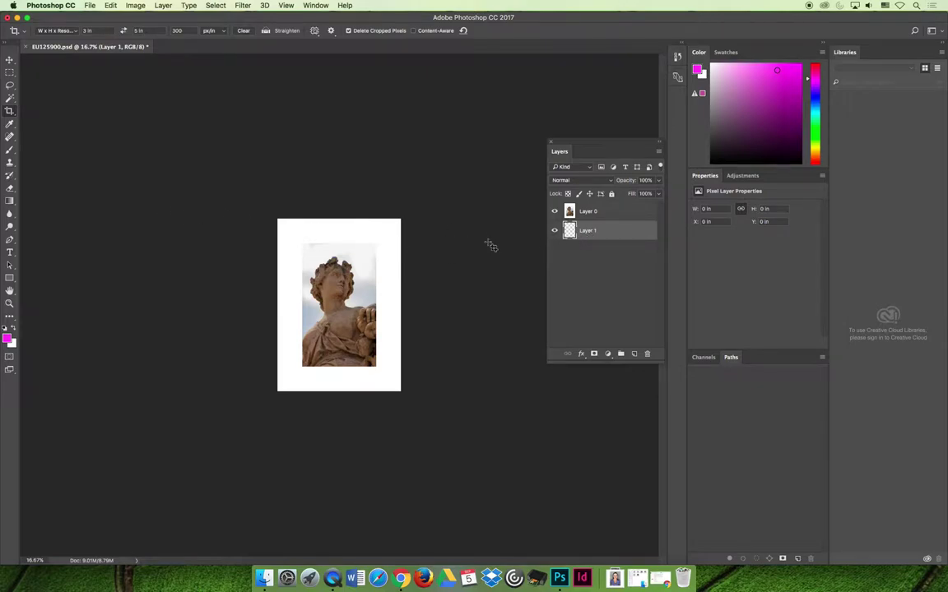
Select the whole canvas and fill Layer 1 with magenta colour #bd3df3.
key("super+a")
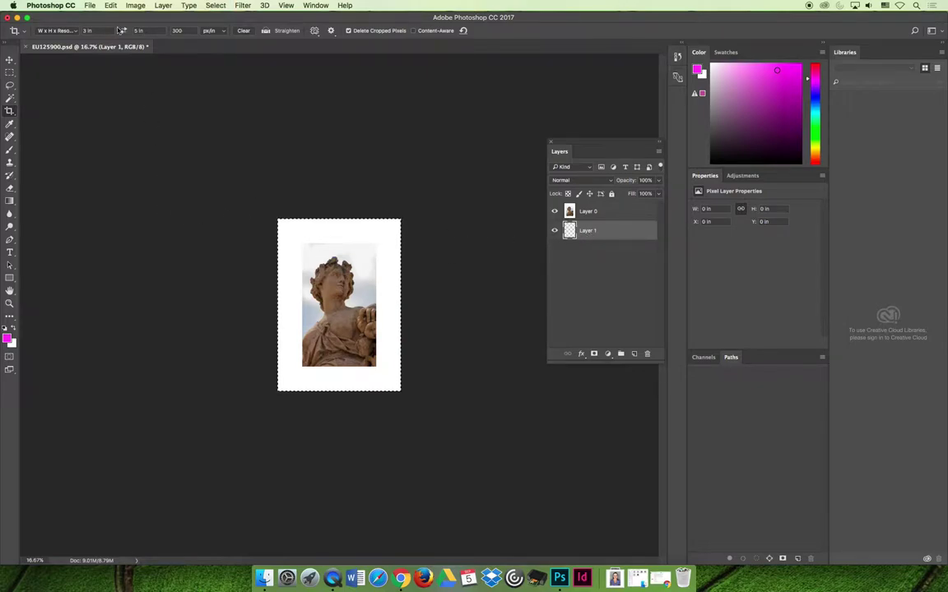
left_click(111, 5)
left_click(156, 162)
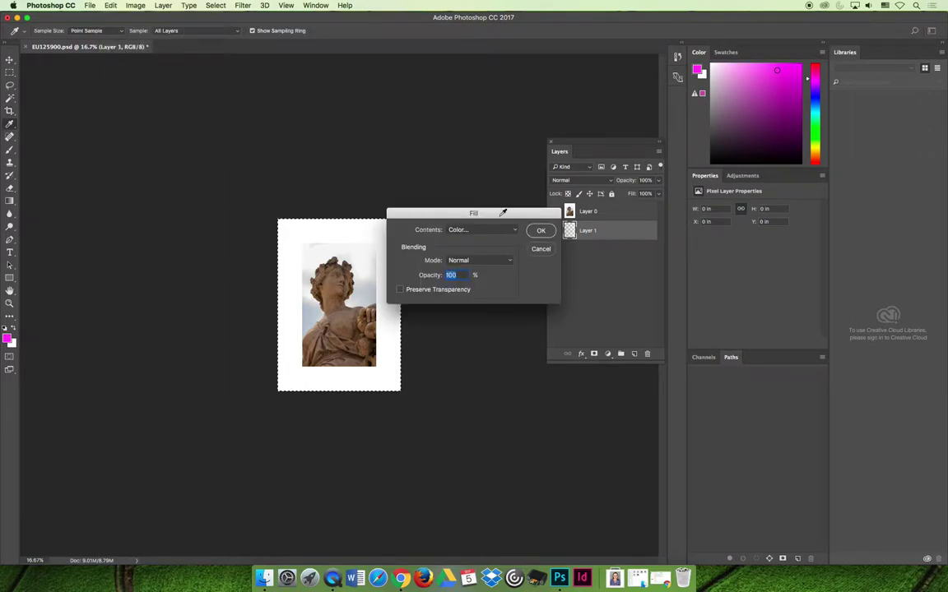
left_click(501, 228)
left_click(486, 234)
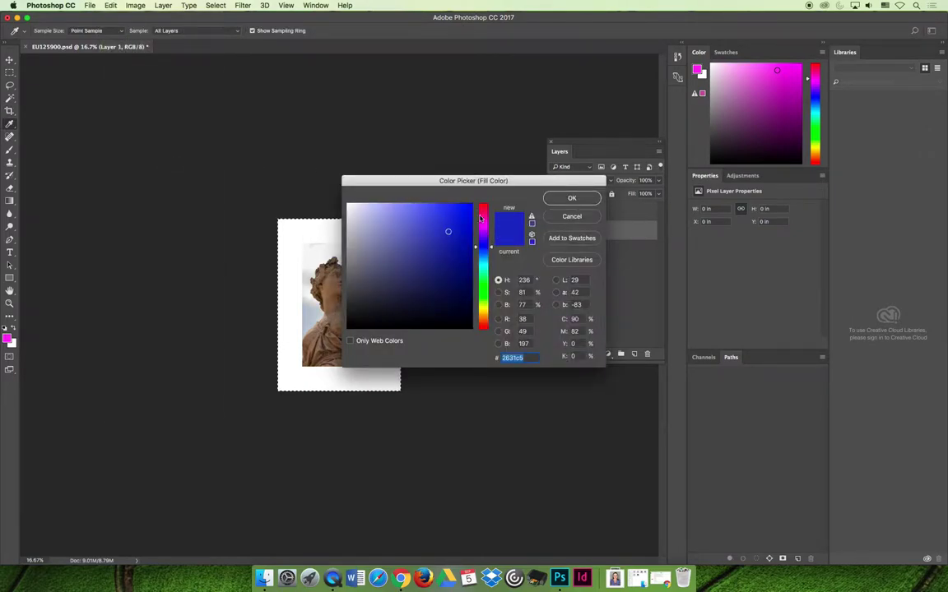
left_click_drag(480, 220, 480, 231)
left_click(440, 208)
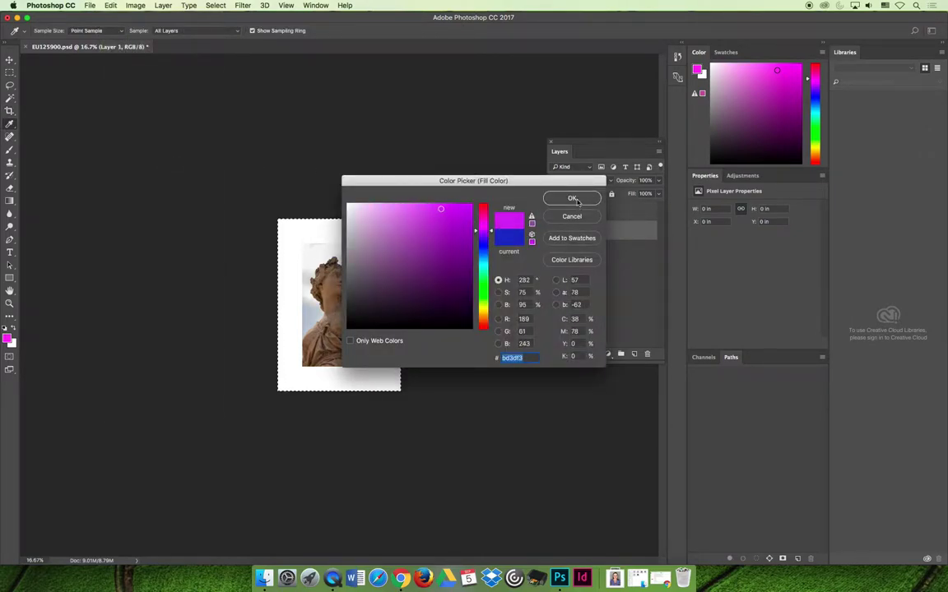
left_click(575, 200)
left_click(542, 229)
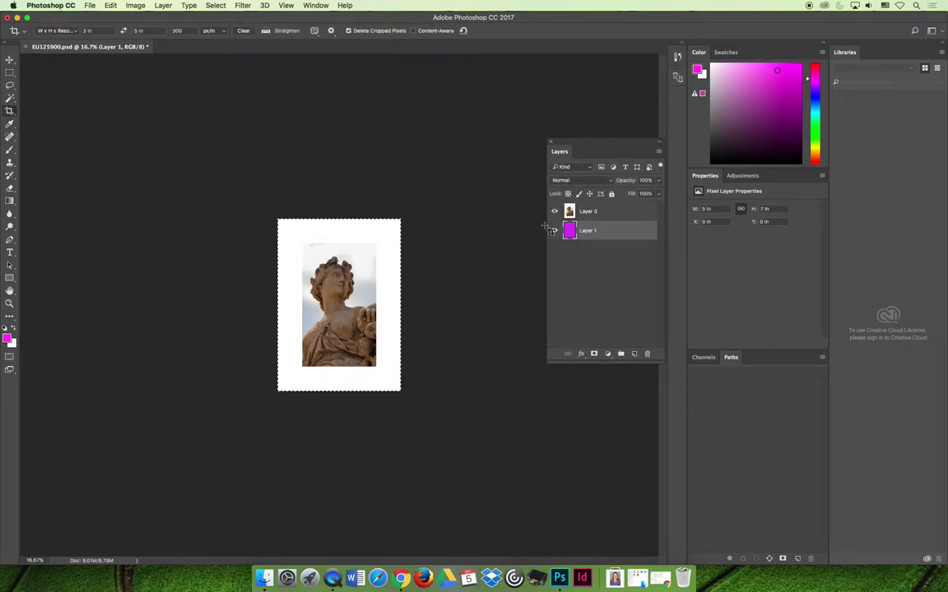
left_click(589, 212)
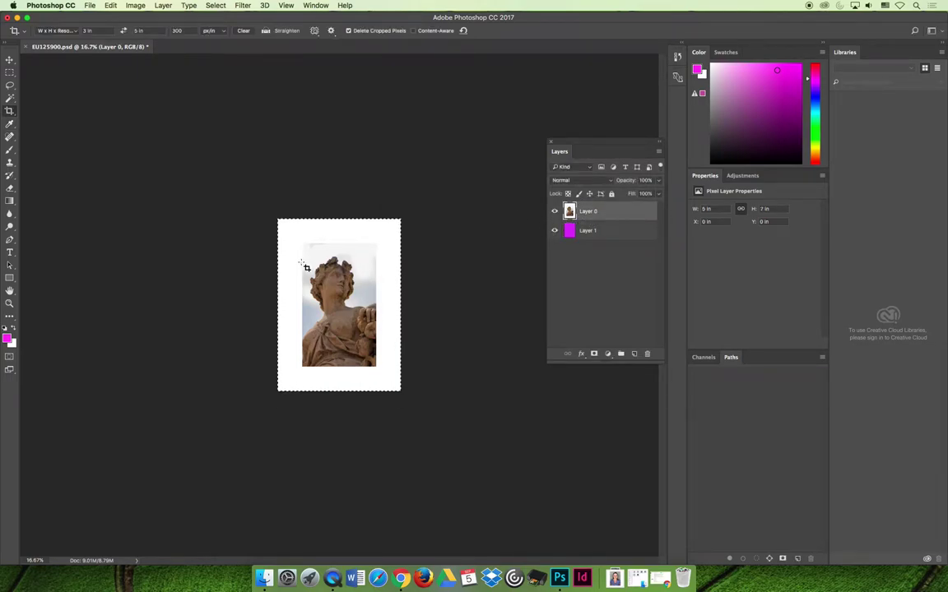
Select the white border with the Magic Wand and try inverting the selection.
left_click(10, 99)
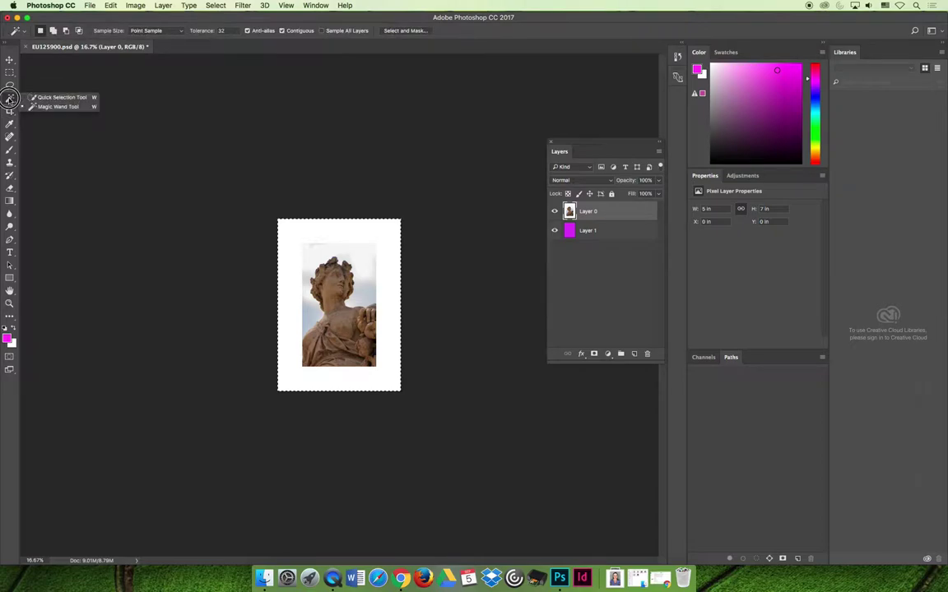
left_click(302, 237)
key("super+shift+i")
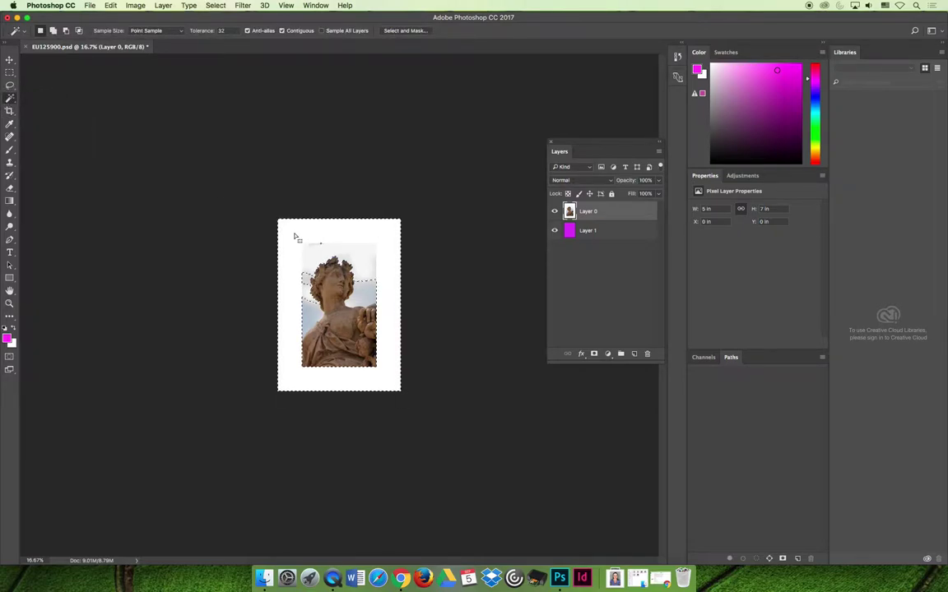
key("super+shift+i")
Set Magic Wand tolerance to 5, select and delete the white border, then deselect.
left_click(224, 32)
type("5")
key("super+d")
left_click(300, 224)
key("Delete")
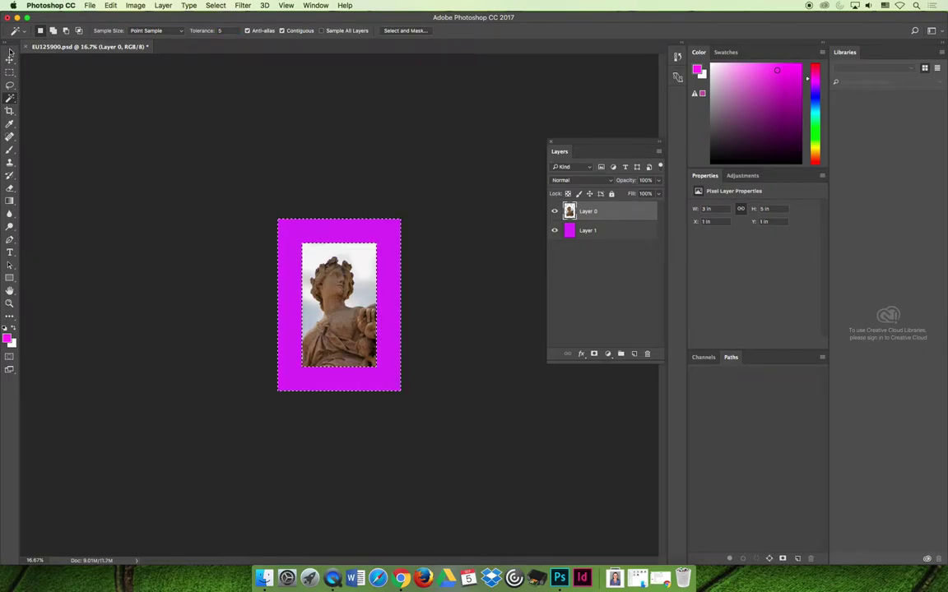
left_click(10, 59)
left_click(139, 126)
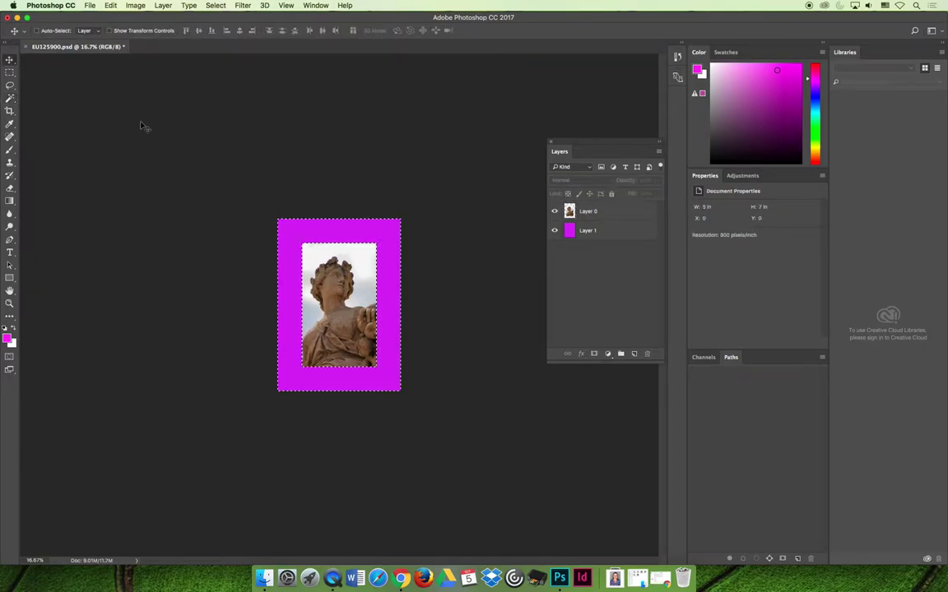
key("super+d")
Enlarge the canvas by a relative 4 in in width and height, to 9 × 11 in.
left_click(136, 5)
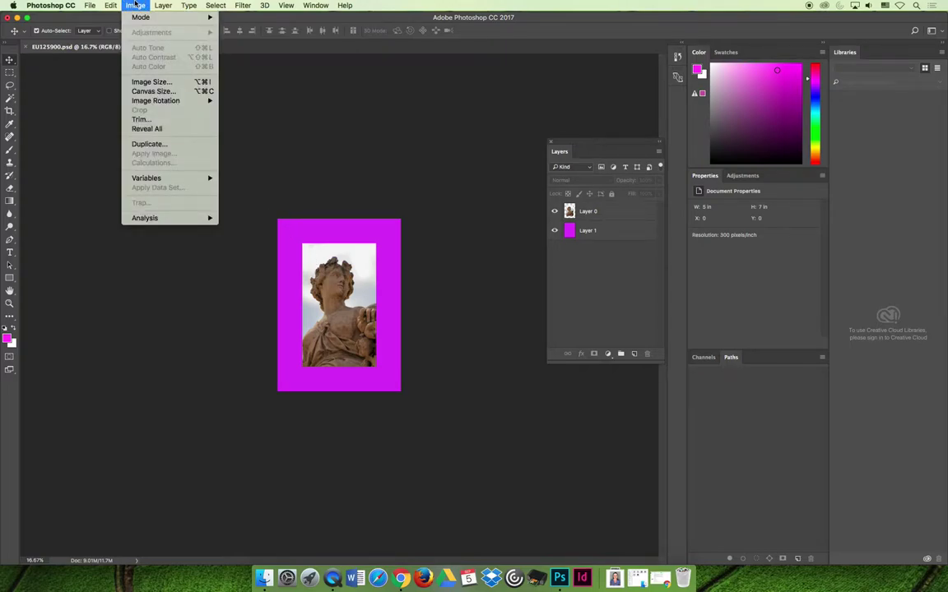
left_click(153, 91)
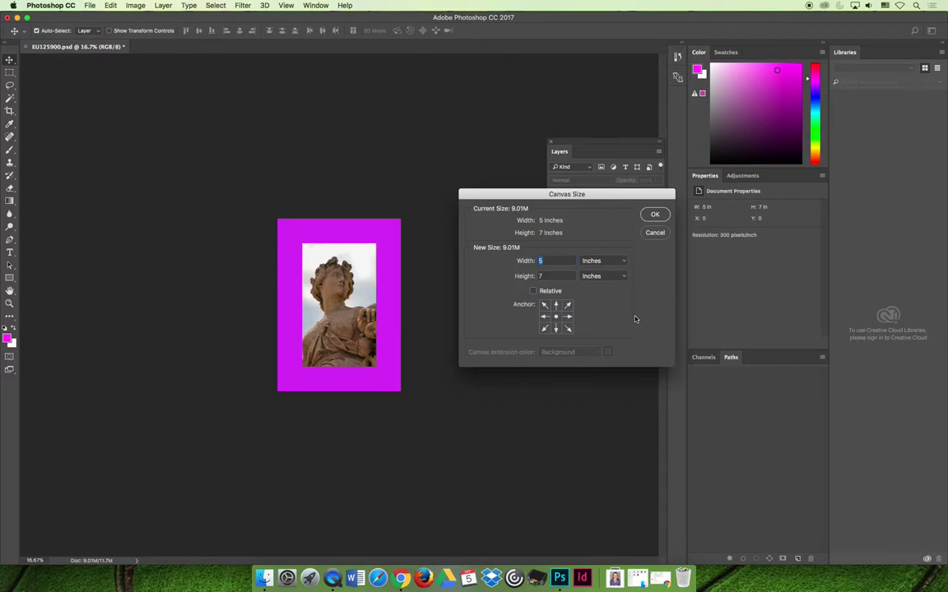
left_click(536, 293)
left_click(532, 293)
left_click(534, 293)
type("4")
key("Tab")
type("4")
left_click(659, 216)
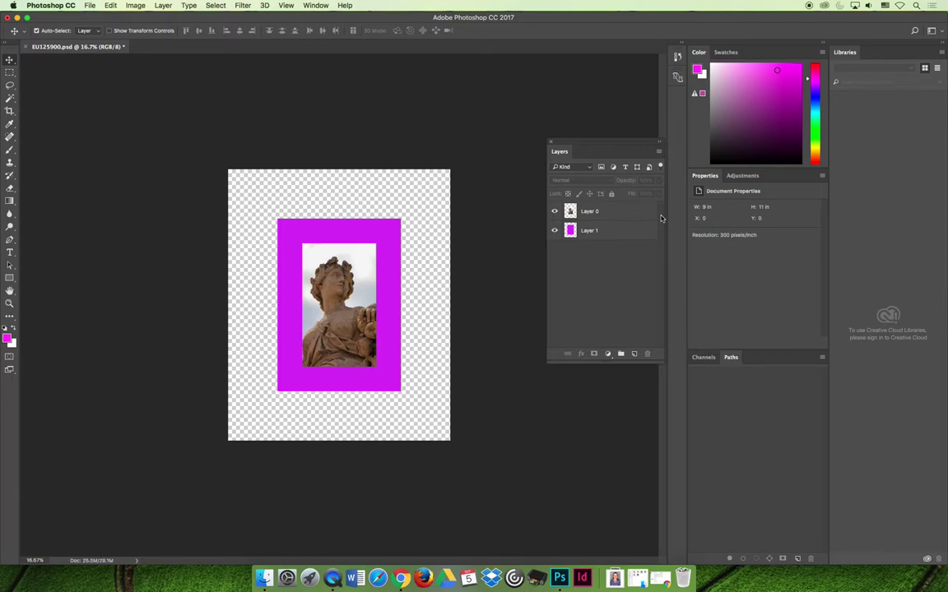
Undo the 9 × 11 enlargement and add a relative 1 in of height anchored top-centre.
left_click(111, 6)
left_click(135, 6)
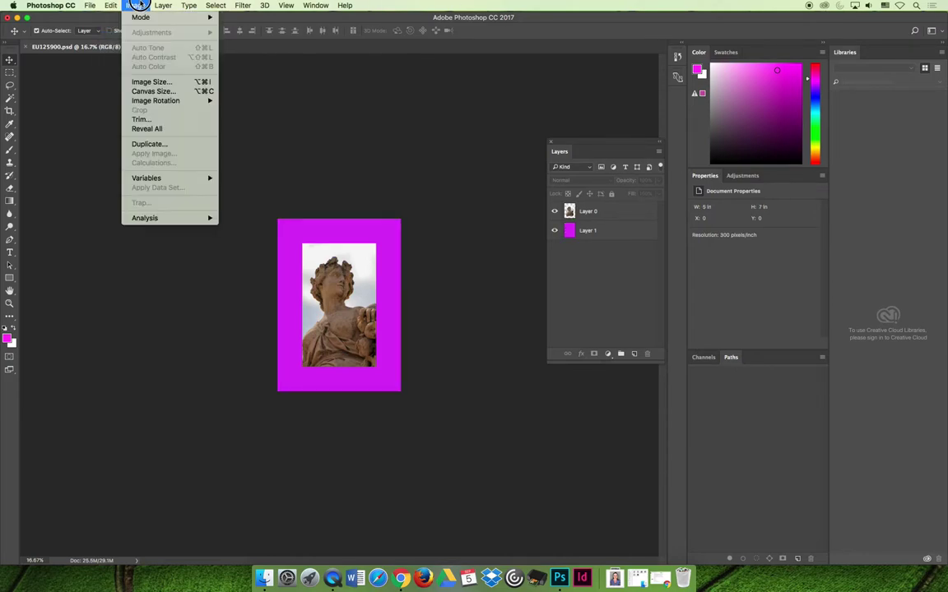
left_click(157, 92)
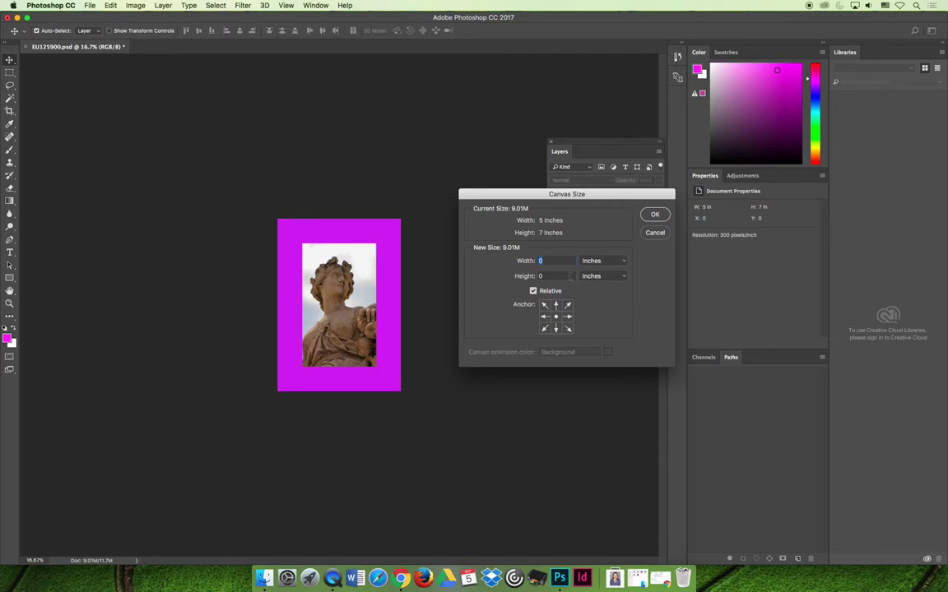
left_click(549, 261)
key("Tab")
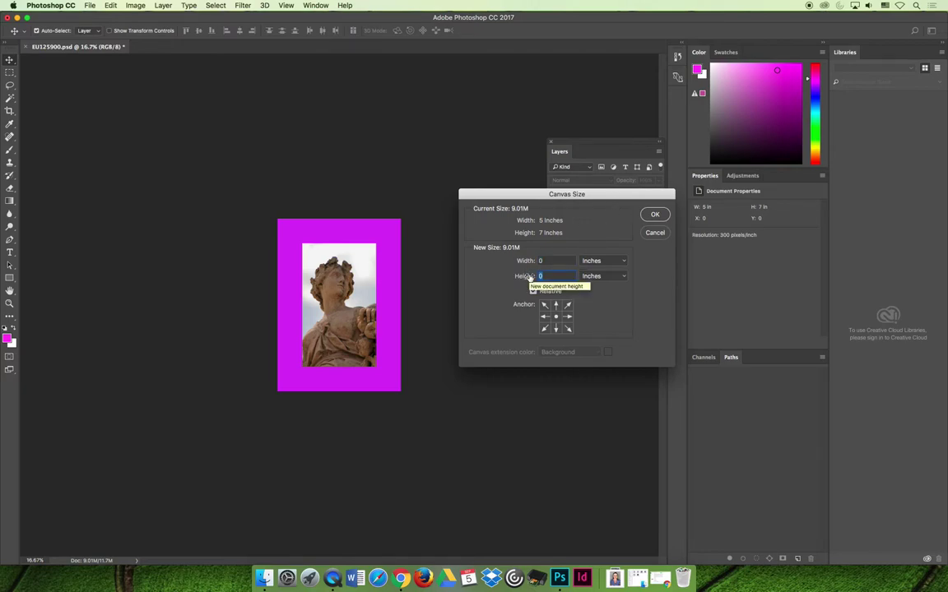
type("1")
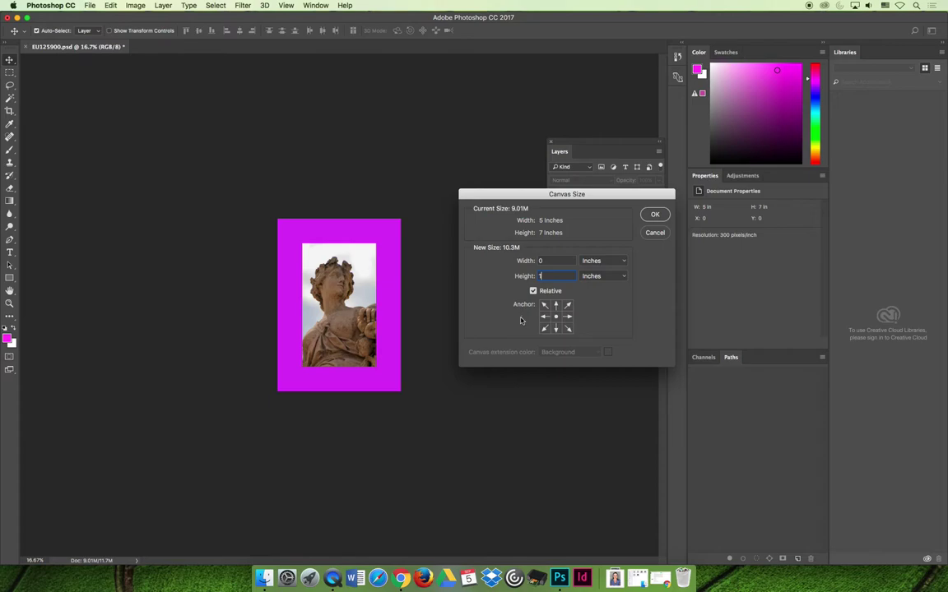
left_click(555, 328)
left_click(555, 317)
left_click(556, 306)
left_click(654, 215)
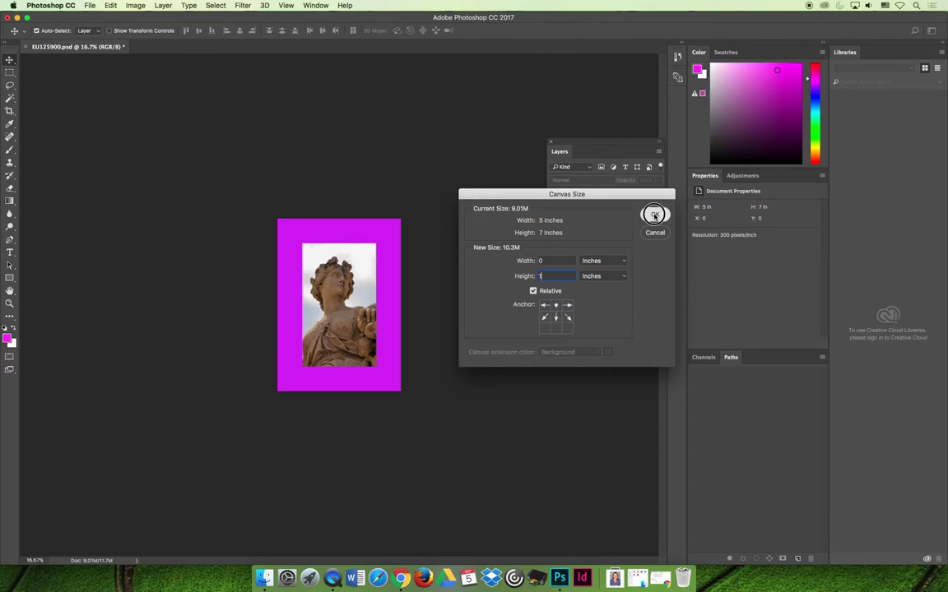